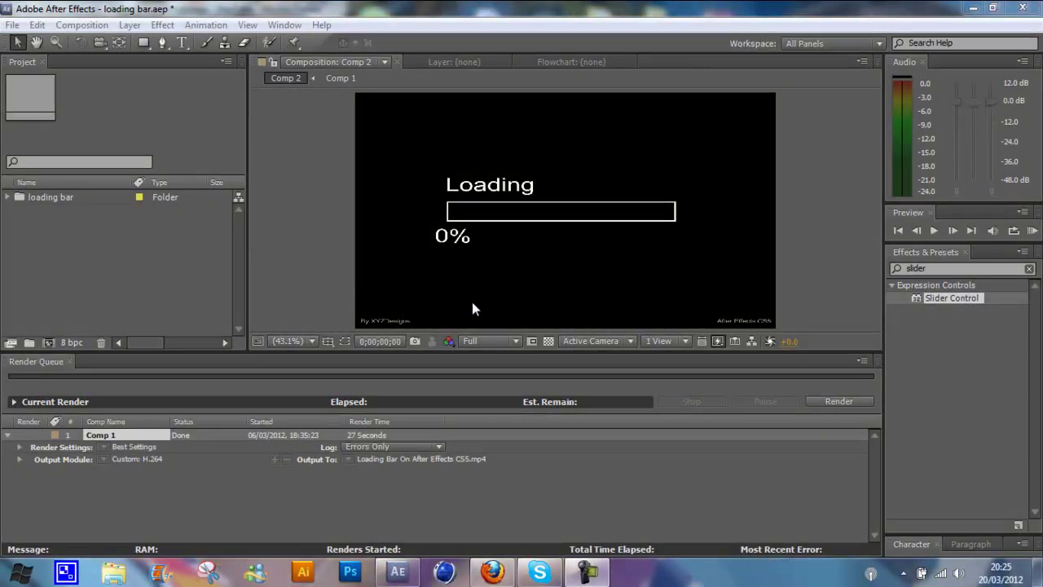
Step: Open the finished Comp 2 from the loading bar folder and scrub to preview the bar filling
double_click(50, 195)
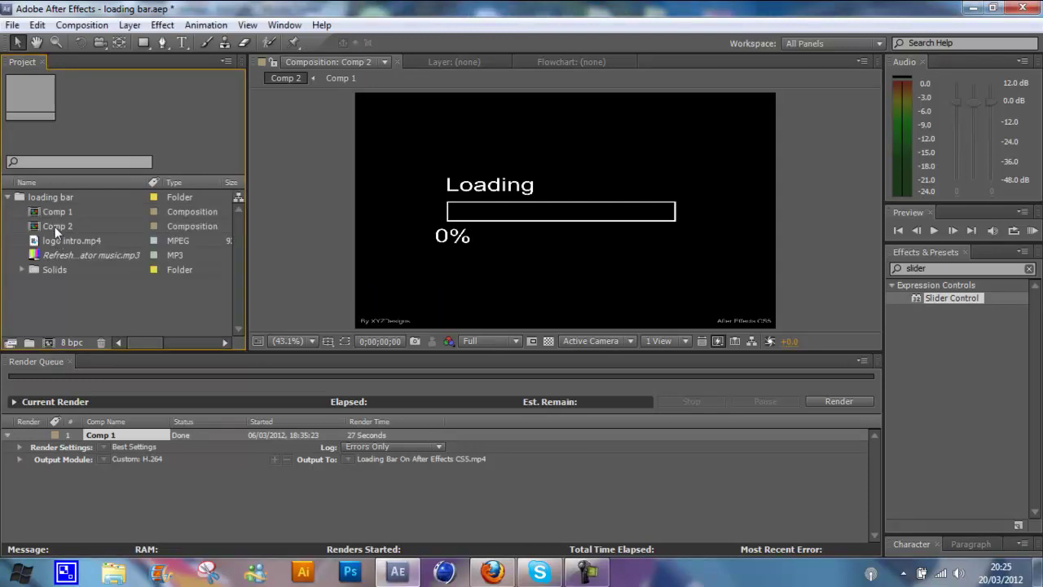
double_click(56, 225)
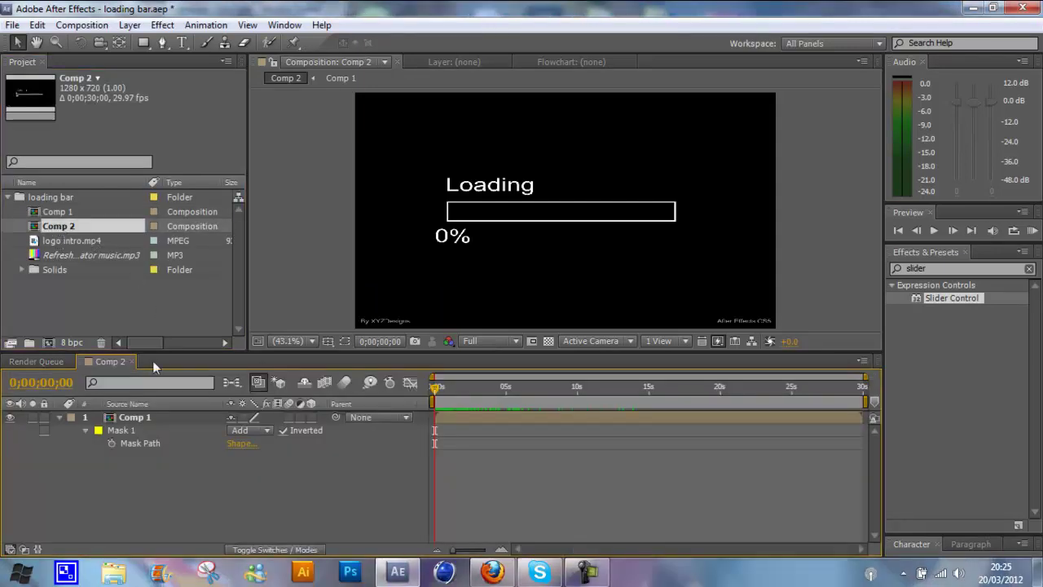
drag(438, 388, 153, 335)
Step: Close Comp 2 and create a new composition with the HDV/HDTV 720 29.97 preset
click(130, 361)
click(8, 196)
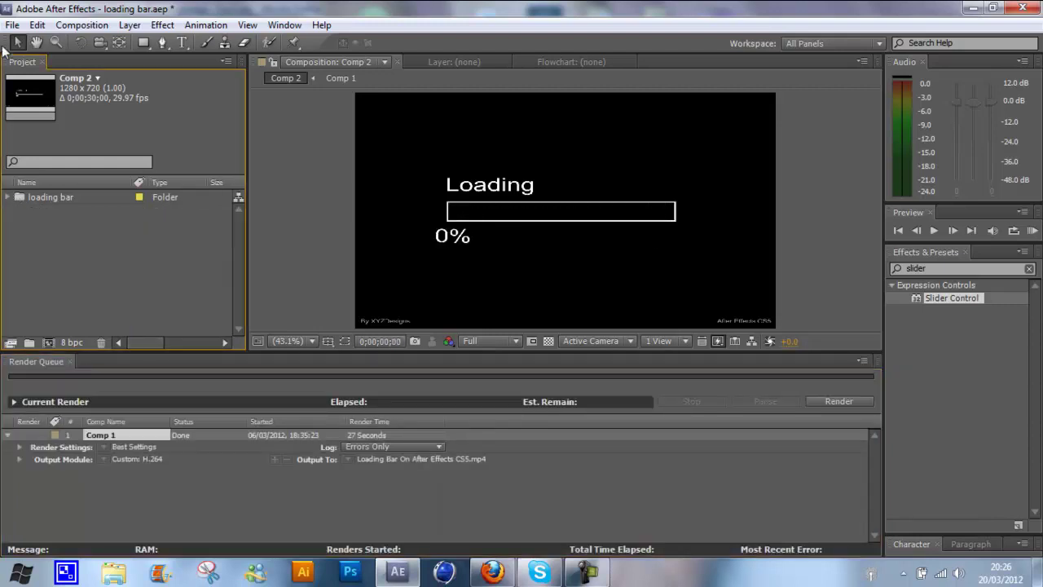
click(82, 24)
click(98, 40)
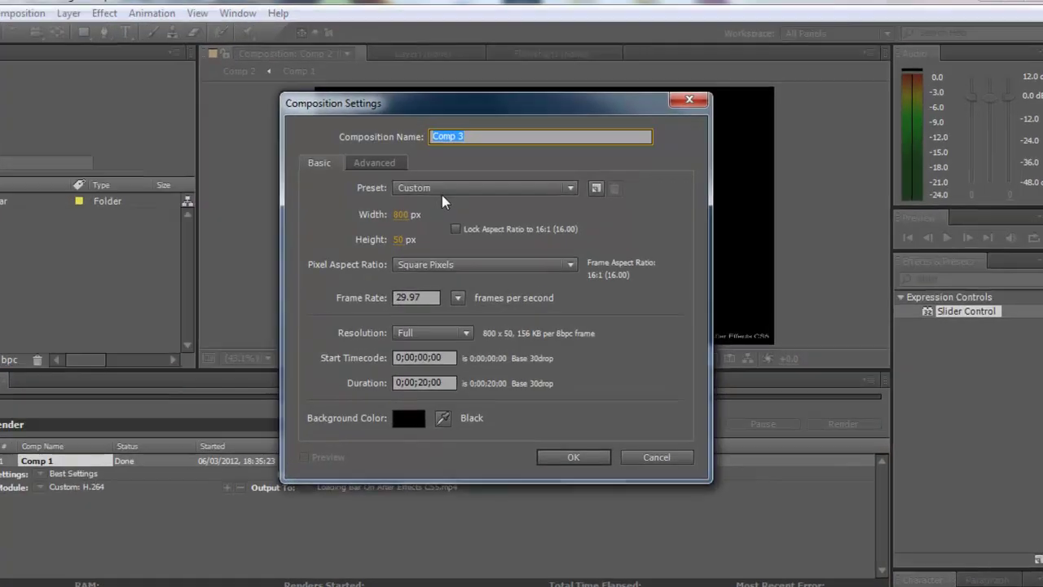
click(441, 190)
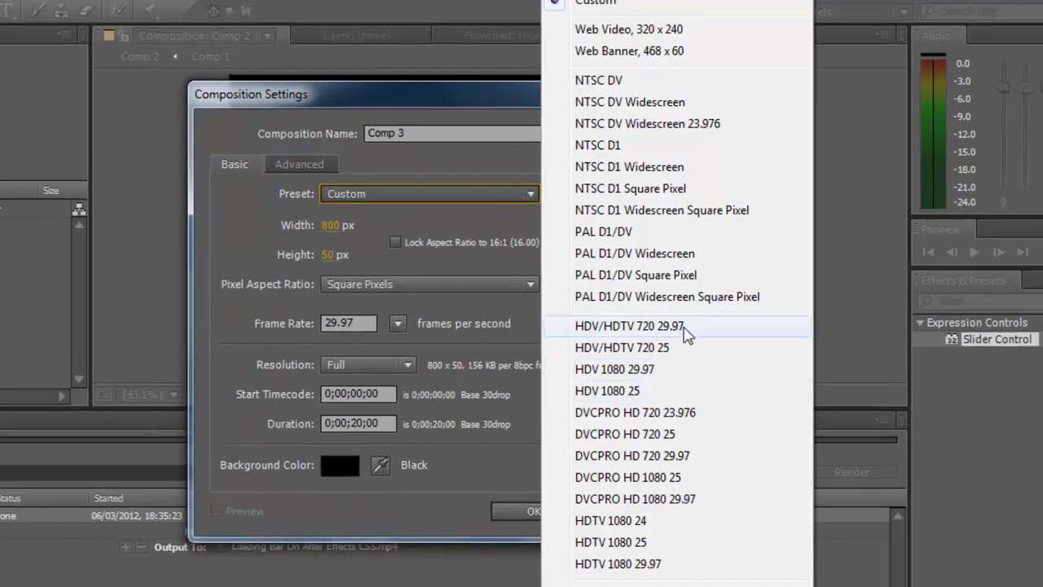
click(685, 326)
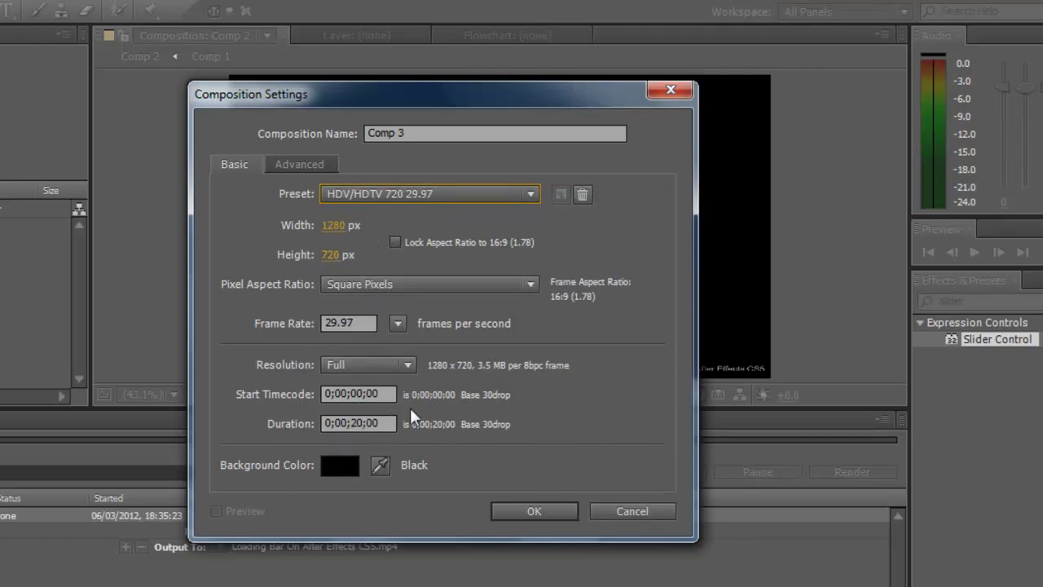
click(525, 509)
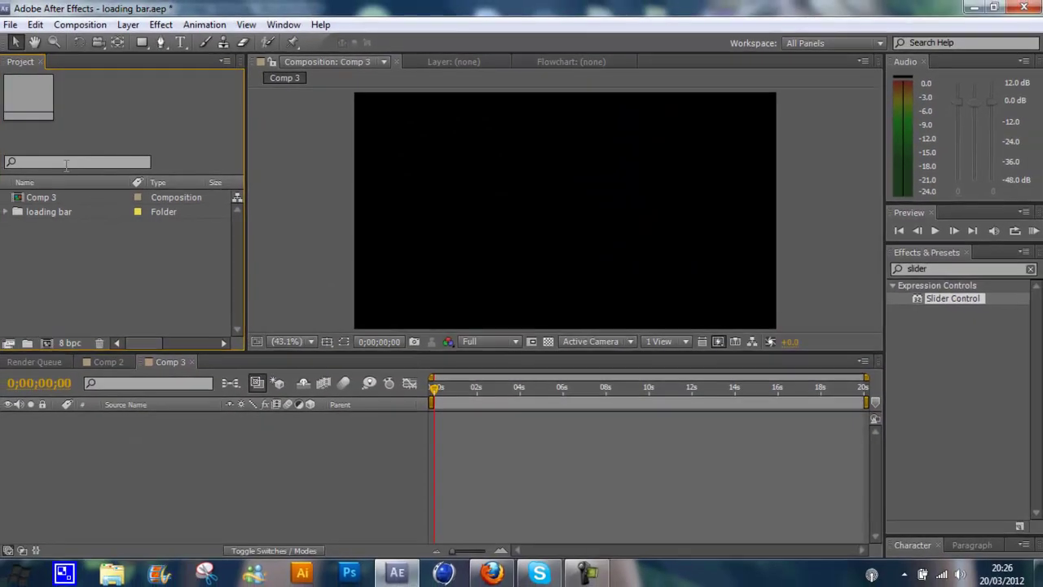
Step: Rename the new Comp 3 to 'main'
right_click(45, 198)
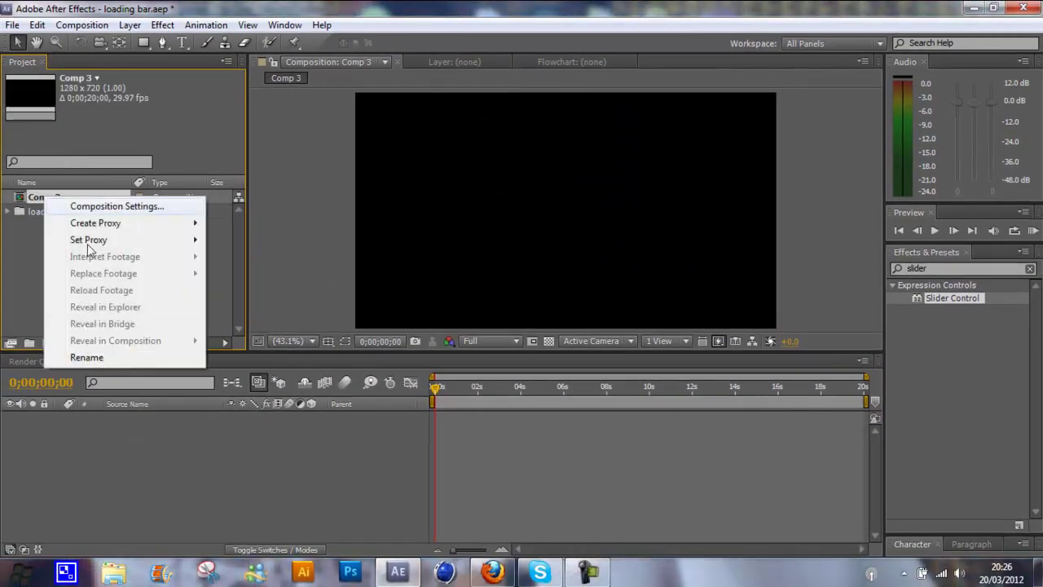
click(101, 358)
text(main)
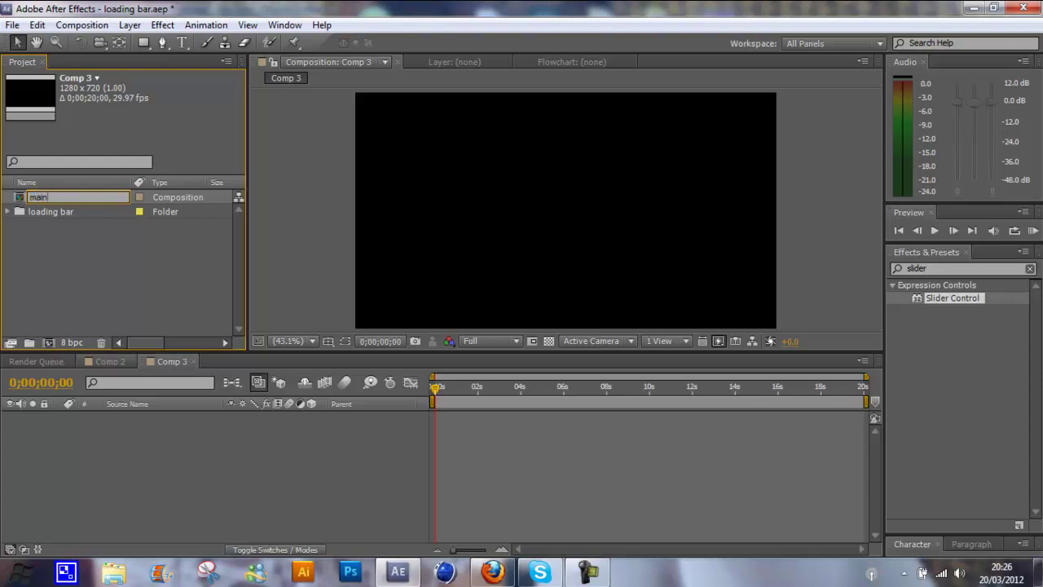
click(85, 267)
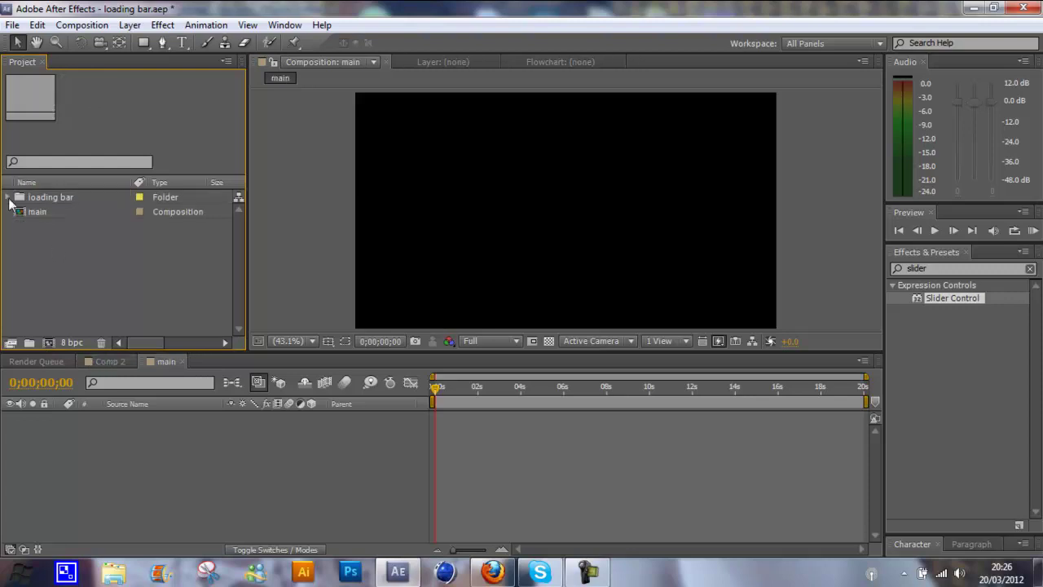
click(36, 212)
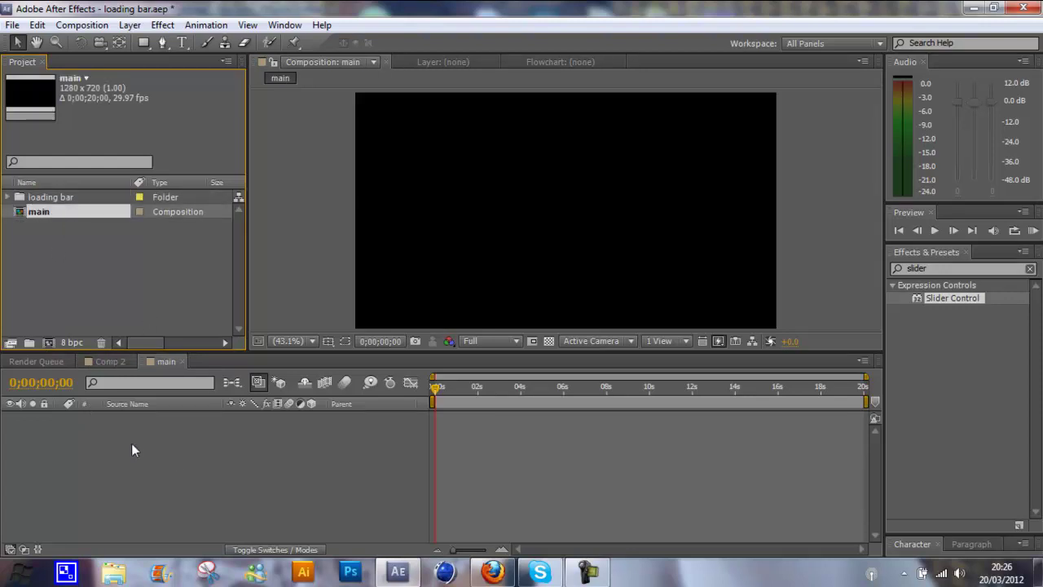
Step: Create a new composition named slider with width 800 and height 50
click(70, 239)
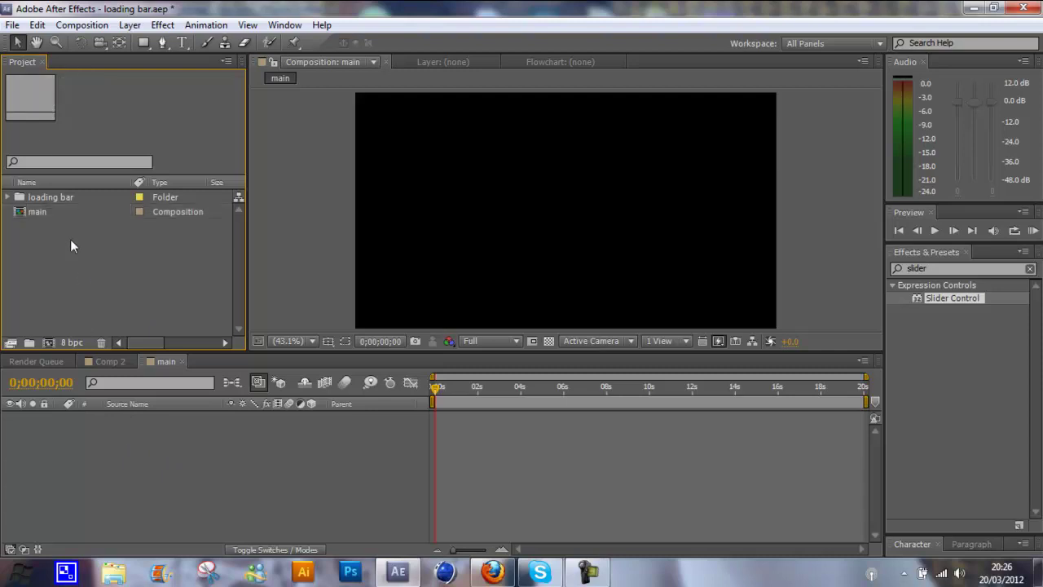
click(75, 26)
click(93, 40)
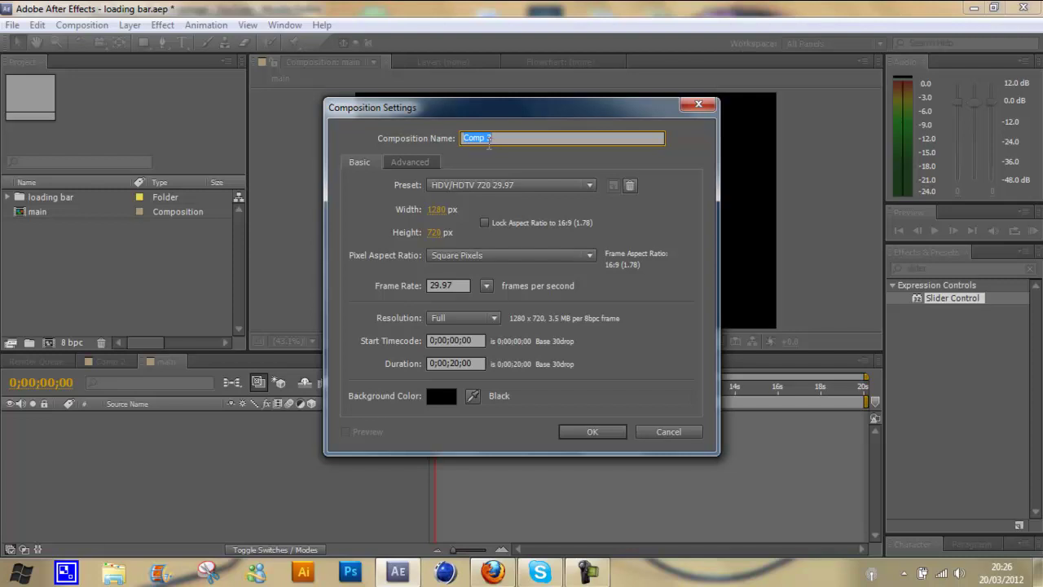
text(slider)
click(437, 209)
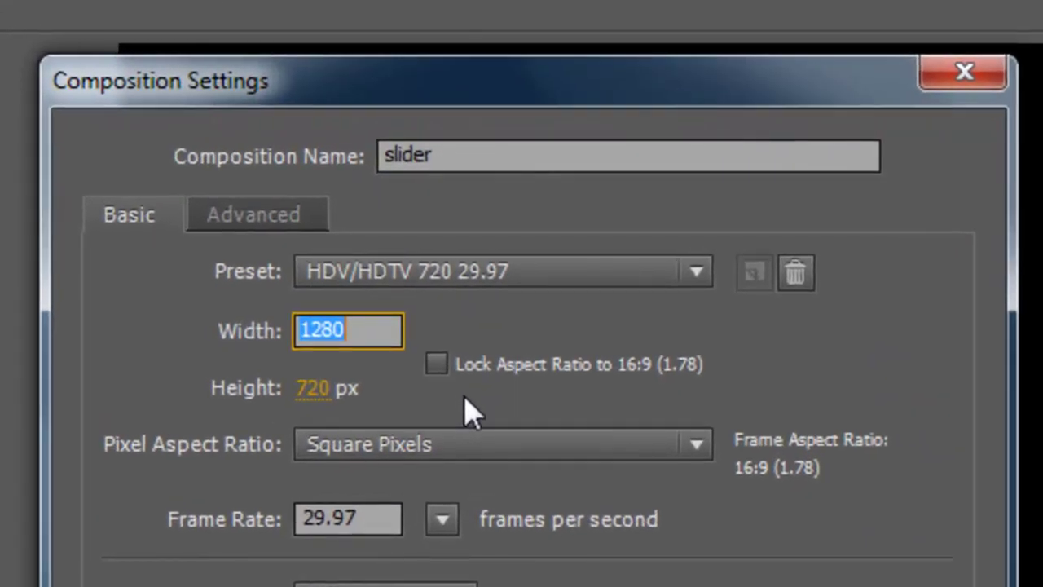
text(800)
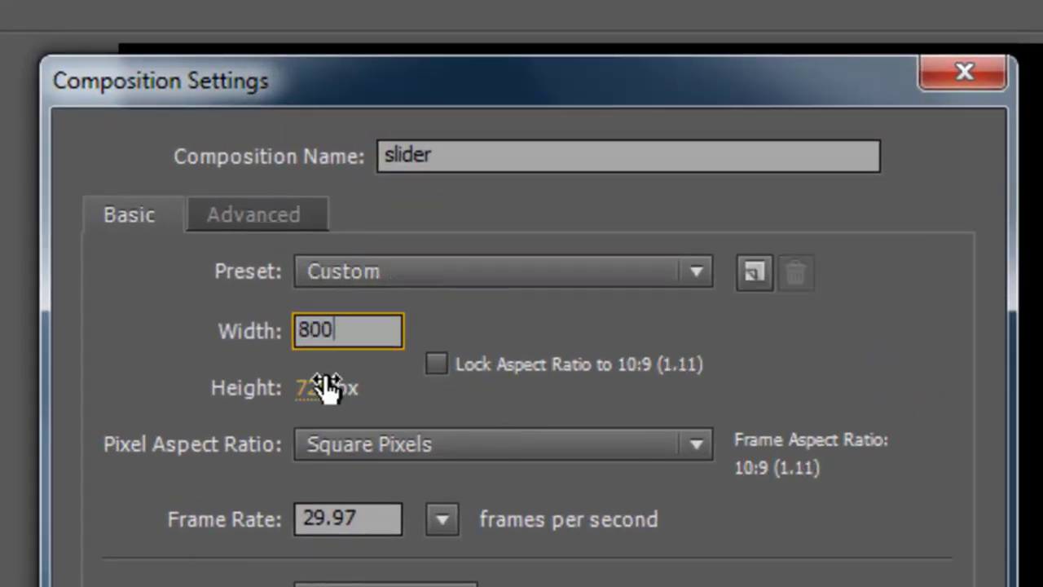
click(325, 388)
text(50)
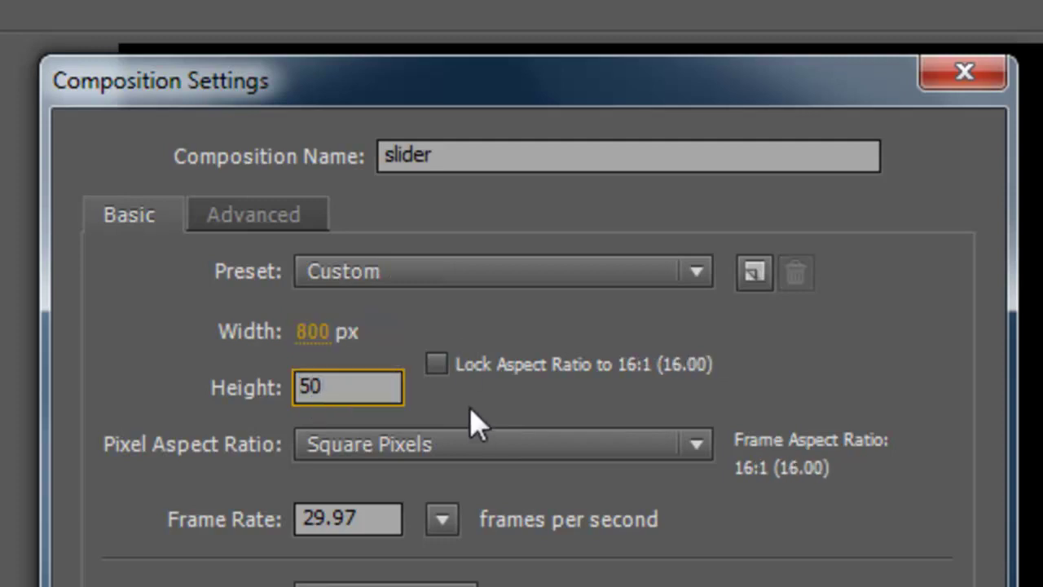
key(Return)
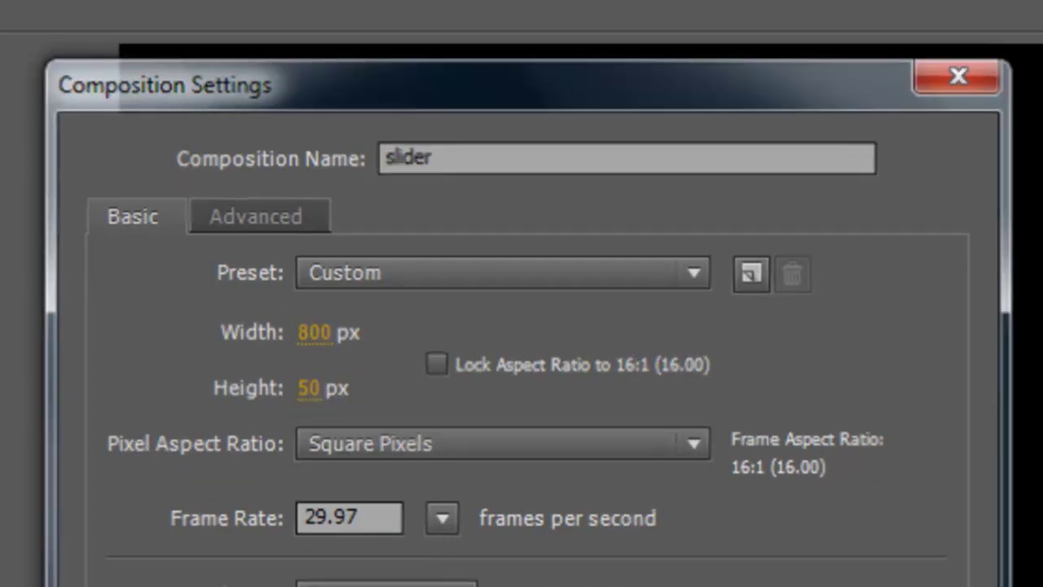
key(Return)
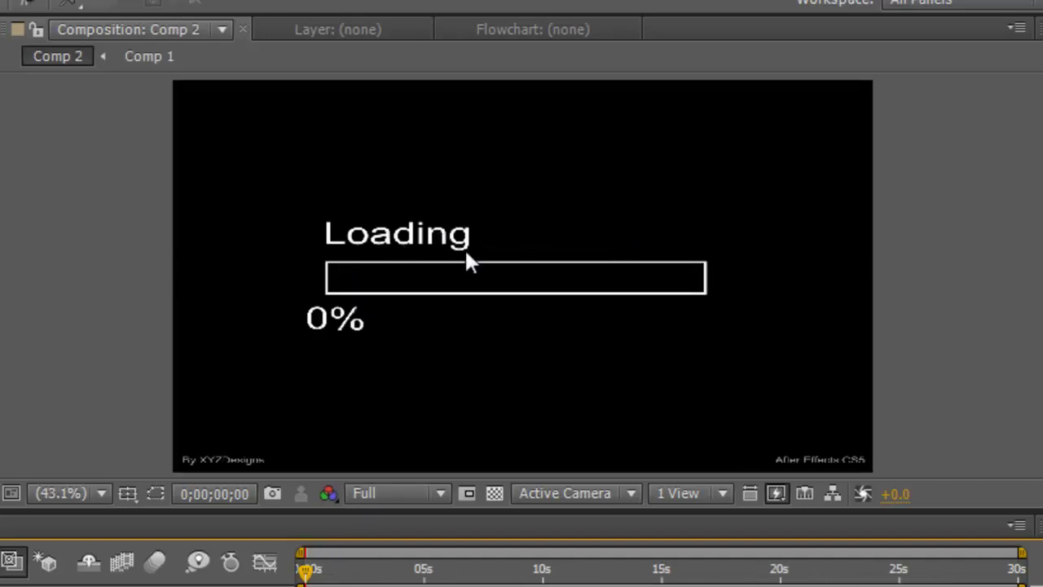
mouse_move(312, 570)
mouse_down()
mouse_move(369, 570)
mouse_move(332, 570)
mouse_up()
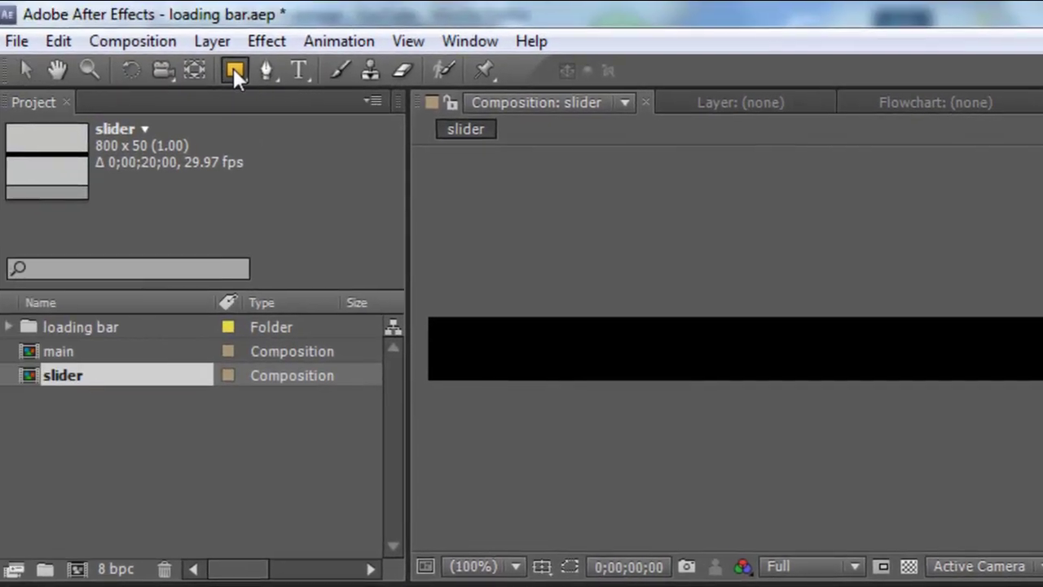
Step: Draw a rectangle covering the whole slider comp and cycle through its outline types
double_click(237, 69)
key(v)
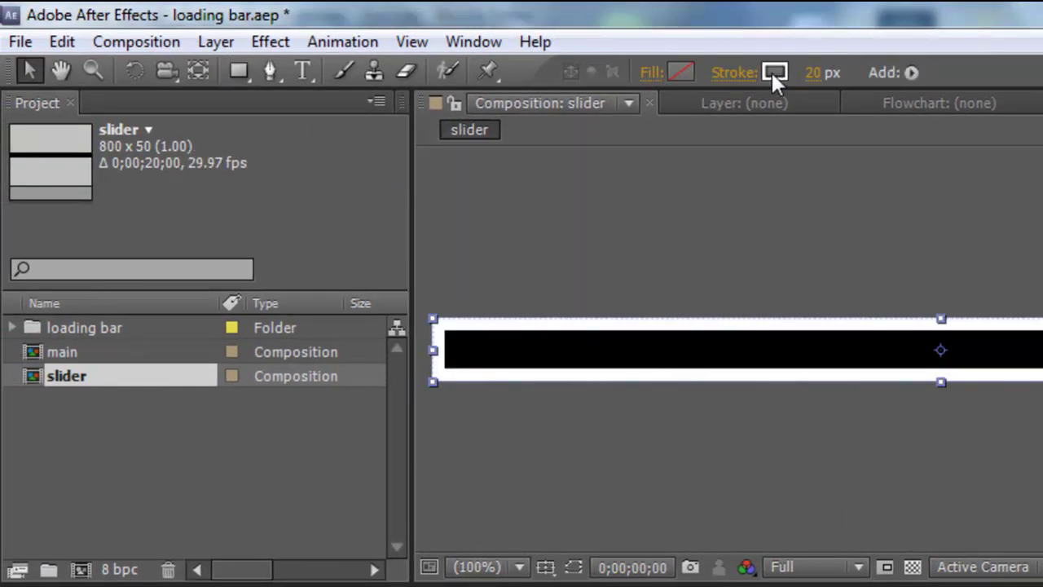
alt+click(353, 72)
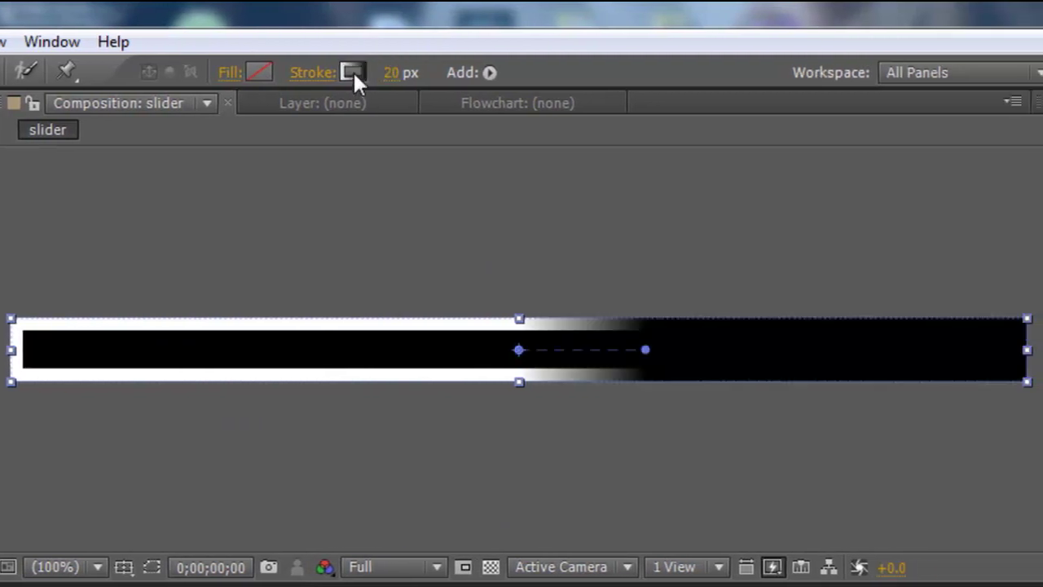
alt+click(352, 71)
alt+click(353, 71)
alt+click(354, 72)
alt+click(354, 72)
alt+click(354, 72)
alt+click(354, 71)
Step: Try red and gradient fills on the rectangle, then set its fill to None
click(263, 71)
click(89, 486)
click(338, 417)
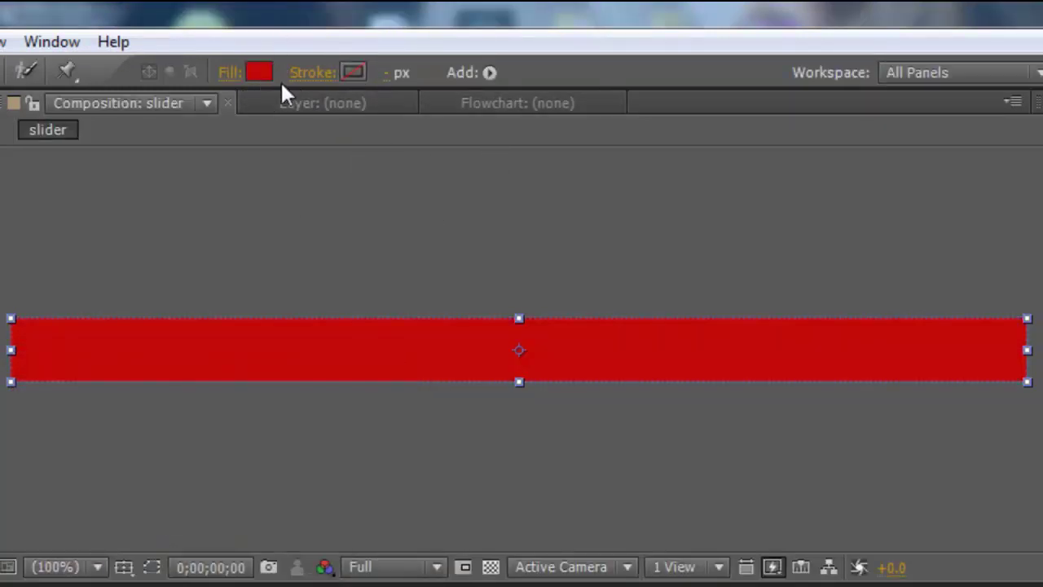
alt+click(258, 70)
alt+click(258, 70)
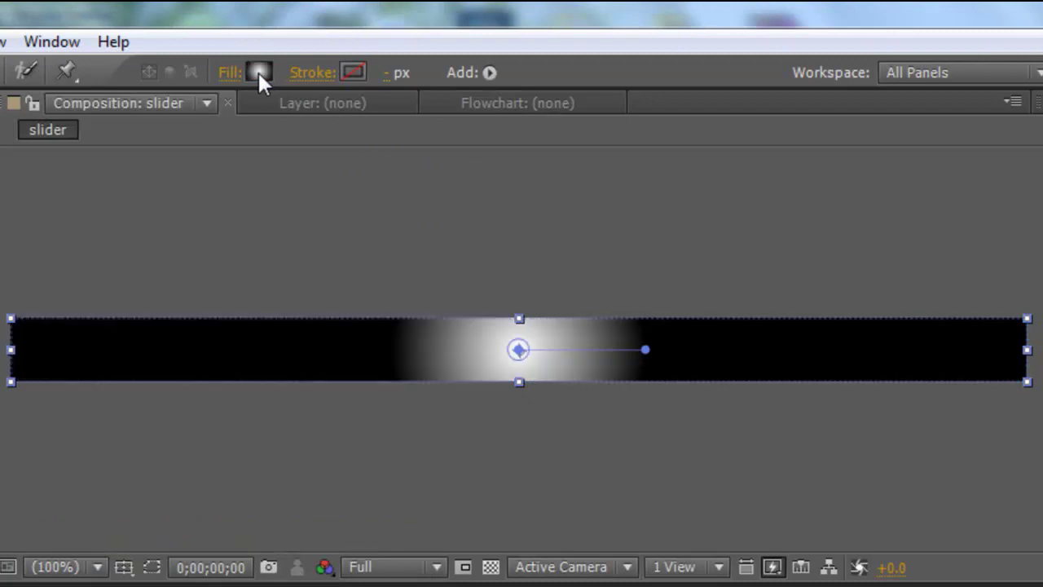
alt+click(257, 72)
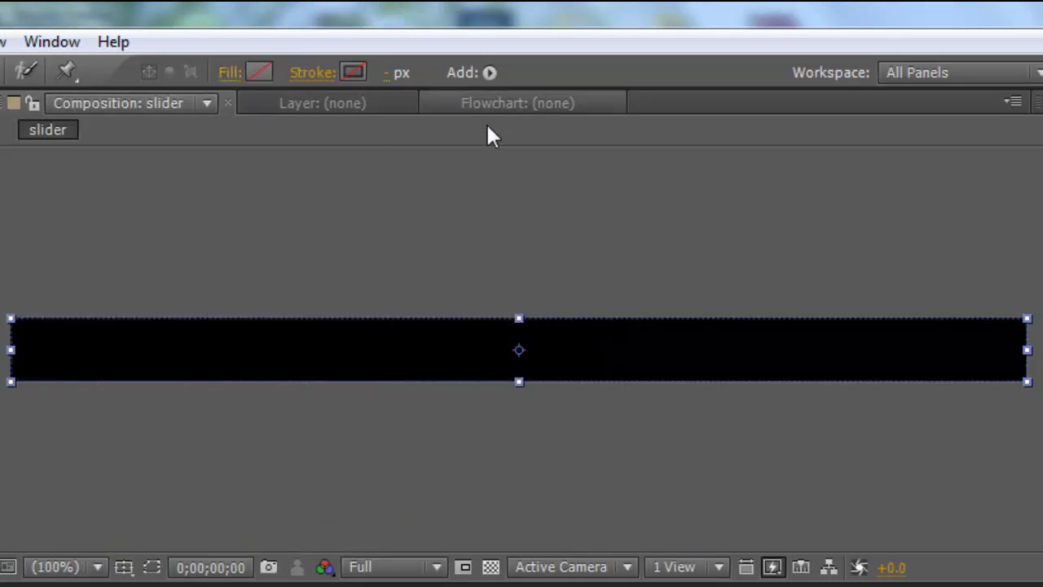
Step: Give the rectangle a solid white outline 20 px wide
alt+click(359, 73)
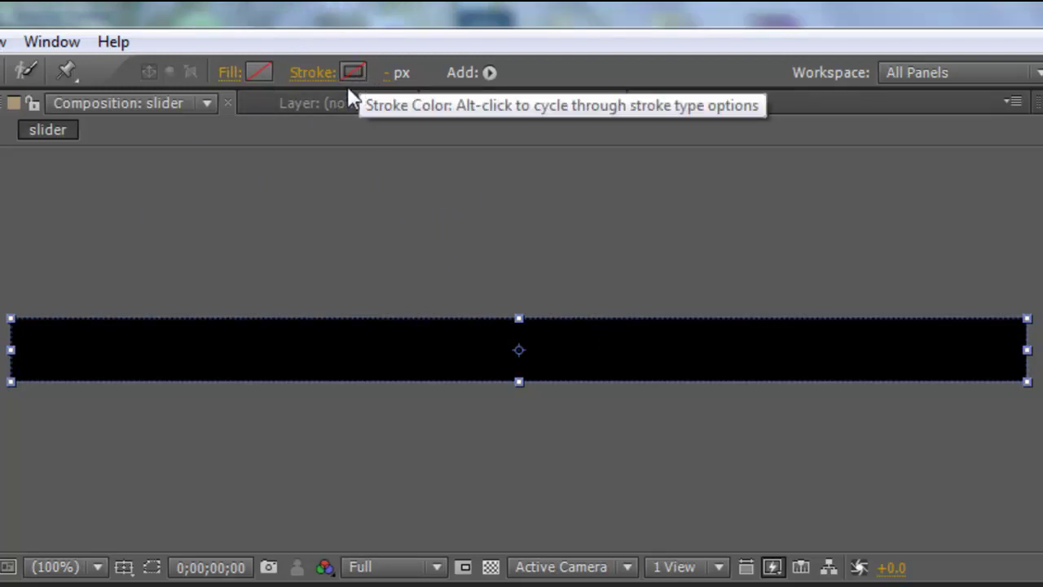
click(352, 72)
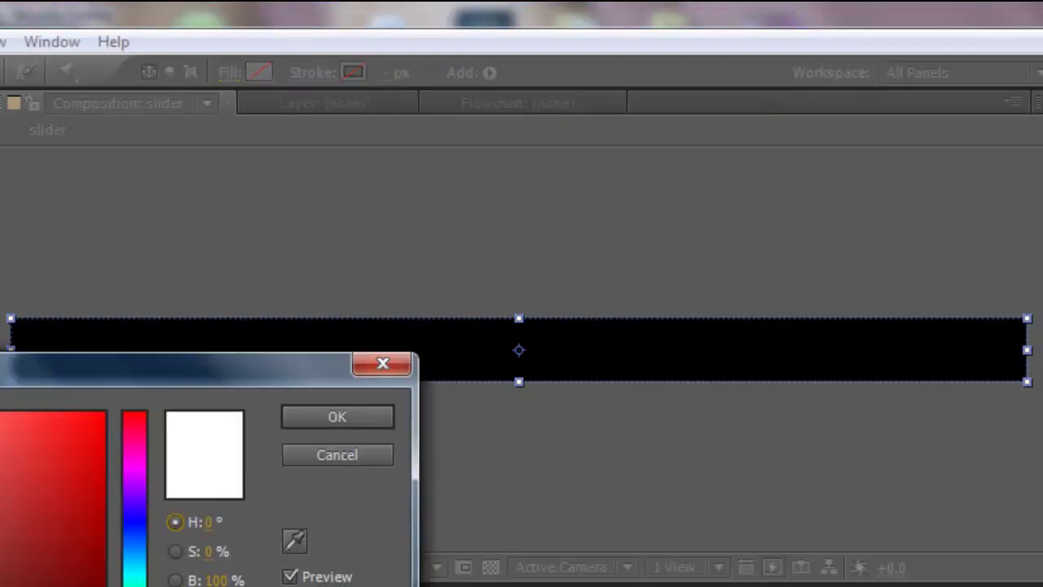
click(344, 415)
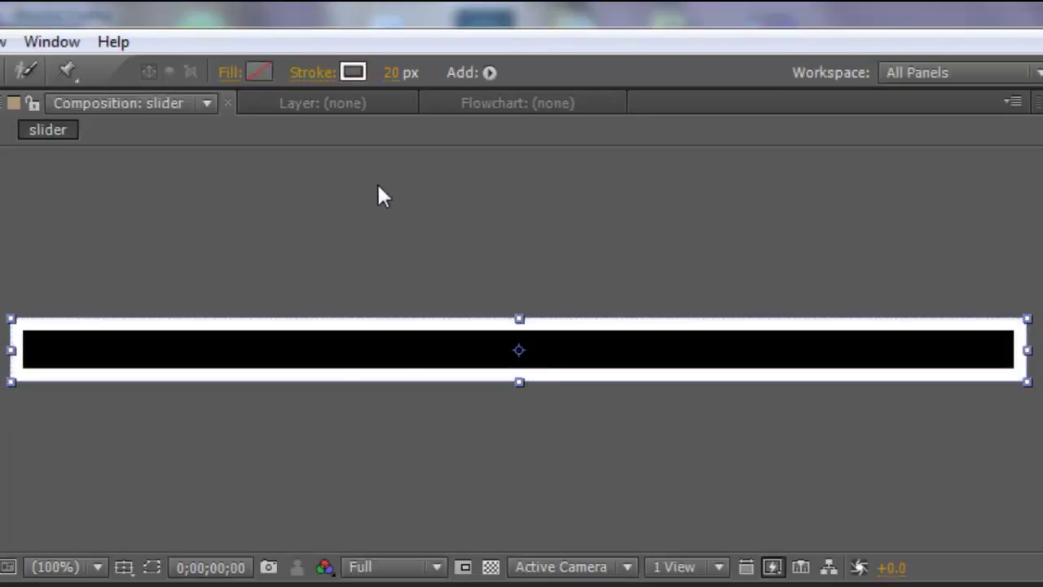
click(391, 74)
click(432, 194)
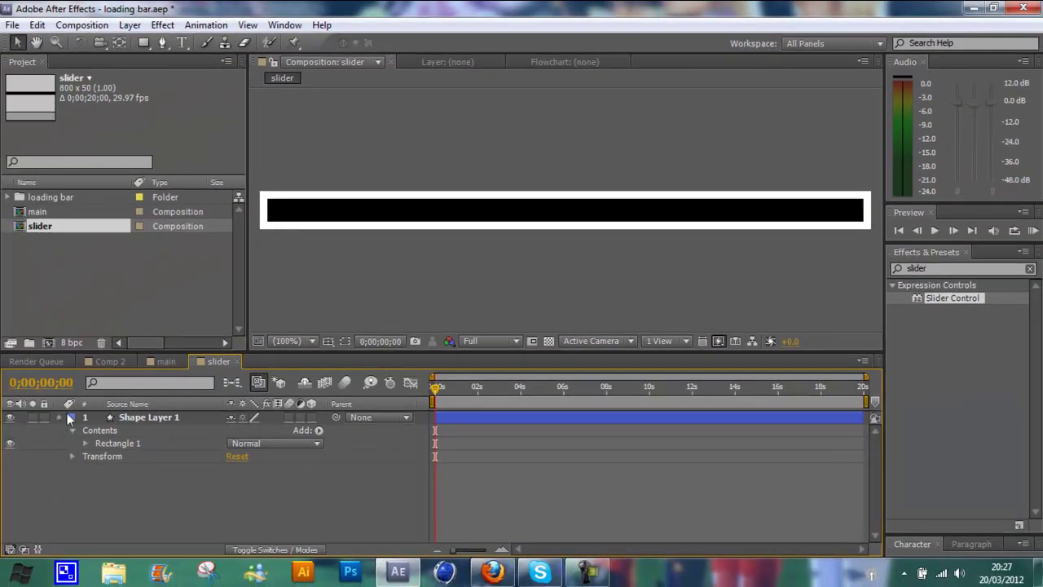
click(60, 415)
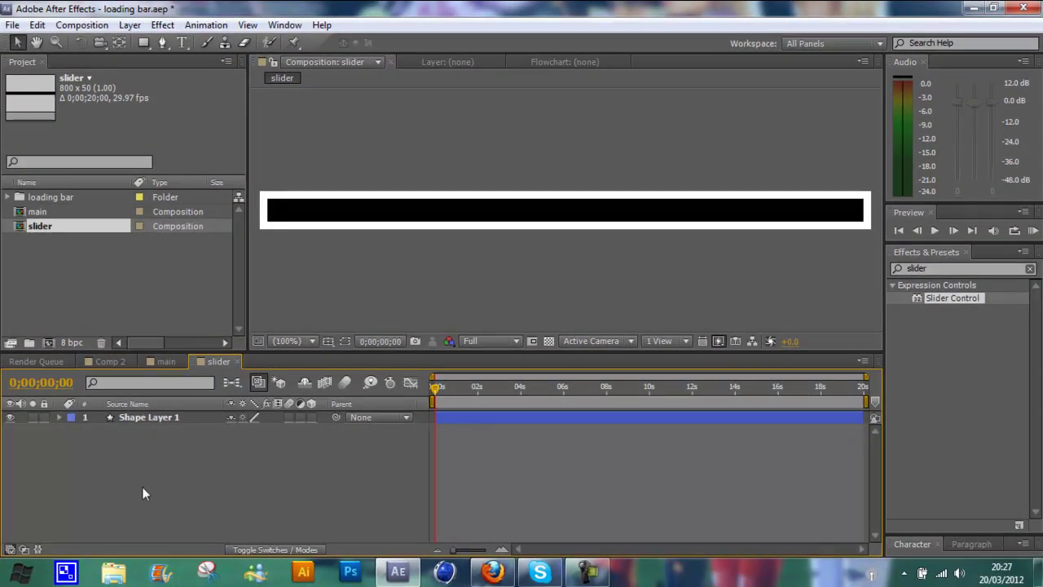
Step: Add a comp-sized 800x50 white solid, White Solid 1, to the slider comp
right_click(149, 461)
mouse_move(264, 310)
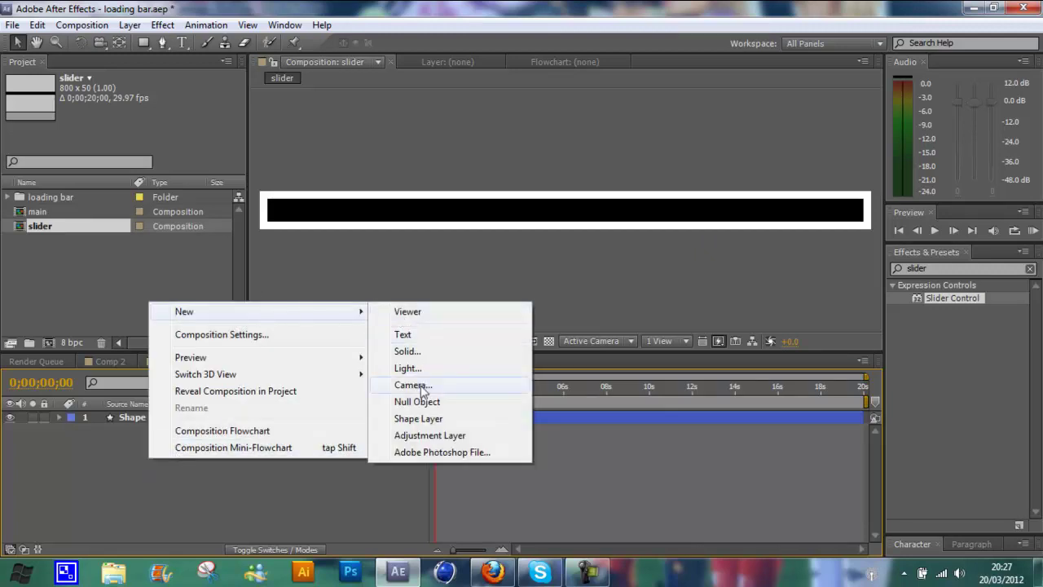
click(417, 356)
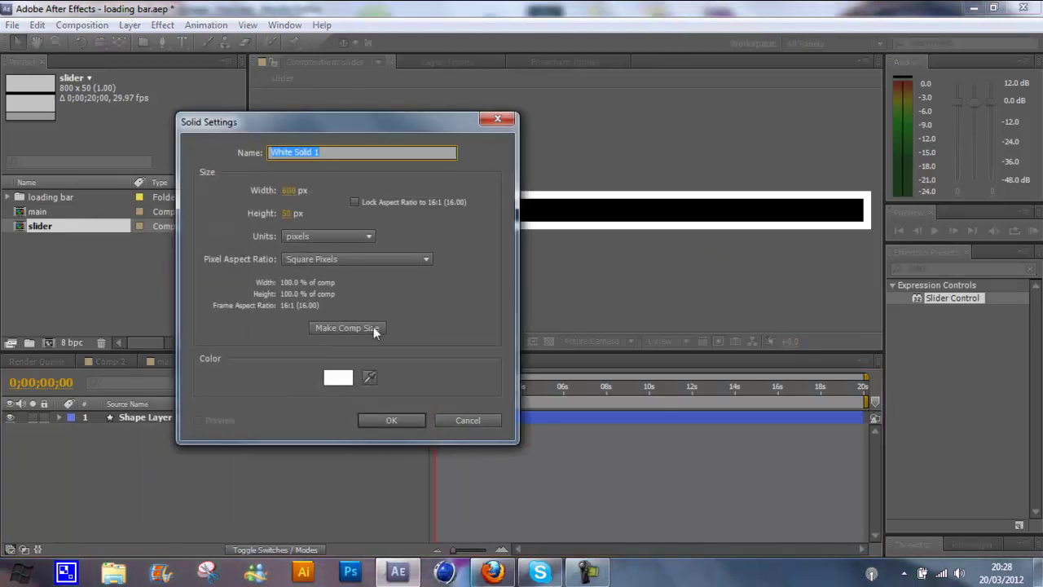
click(331, 328)
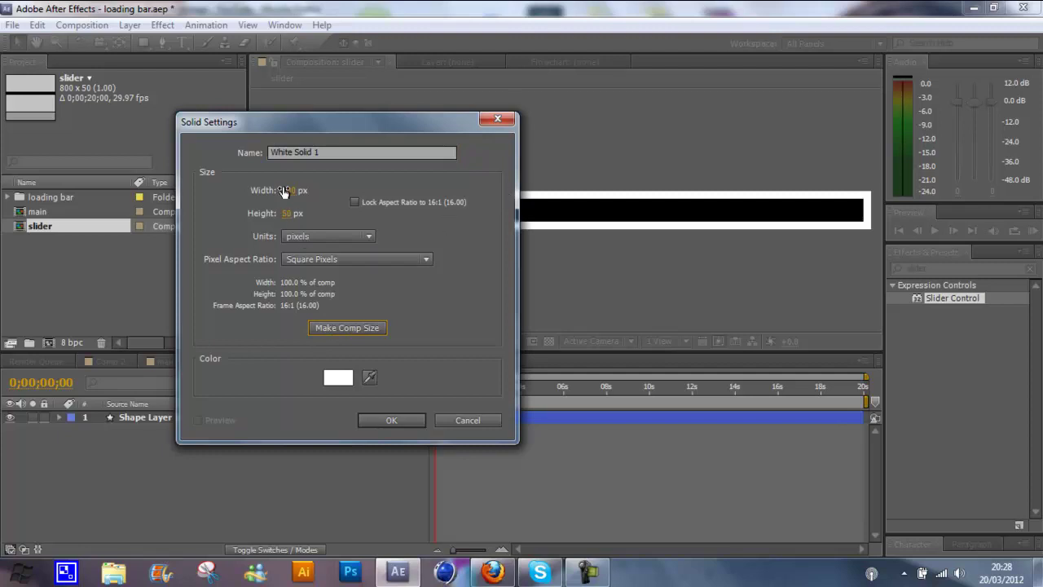
click(338, 377)
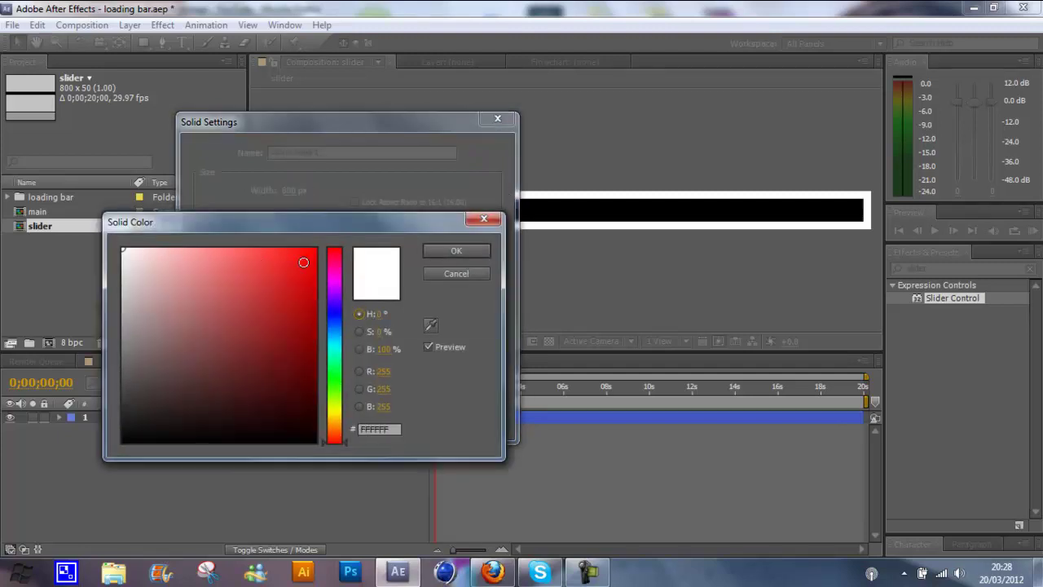
click(463, 251)
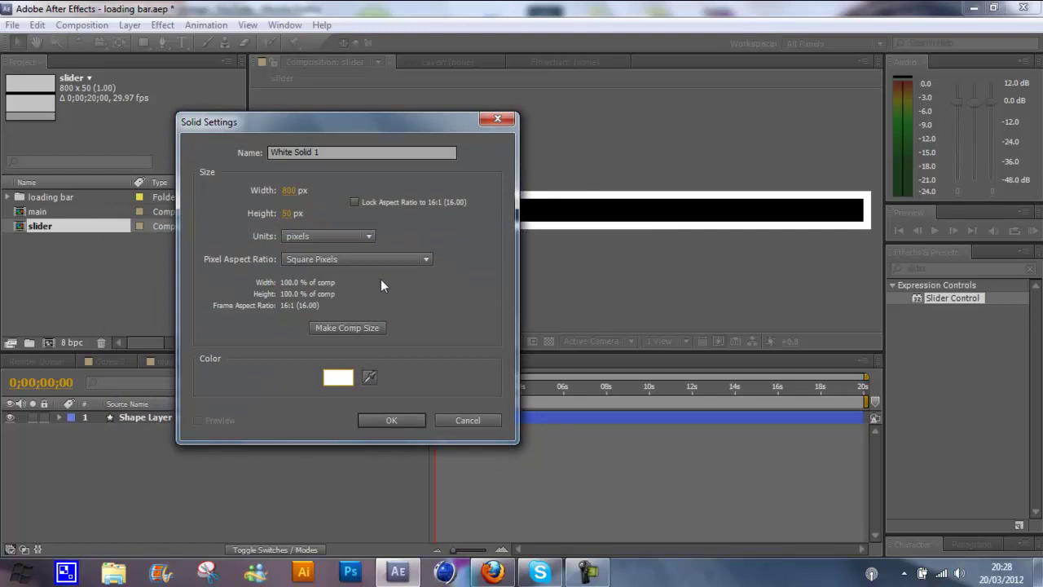
click(402, 420)
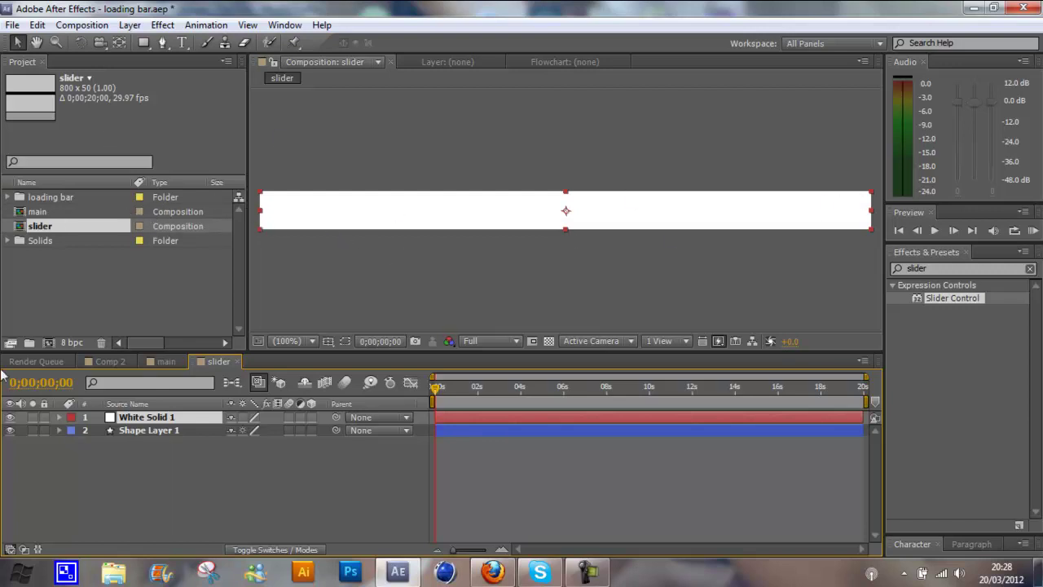
Step: Keyframe White Solid 1's Position from X -400 at 0s to 400 at the last frame
click(58, 416)
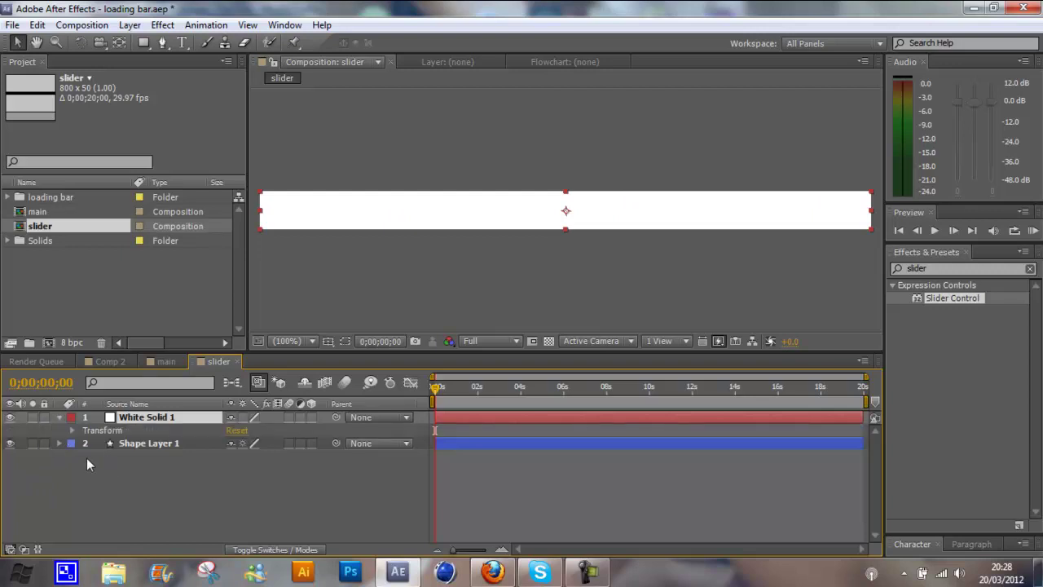
click(72, 430)
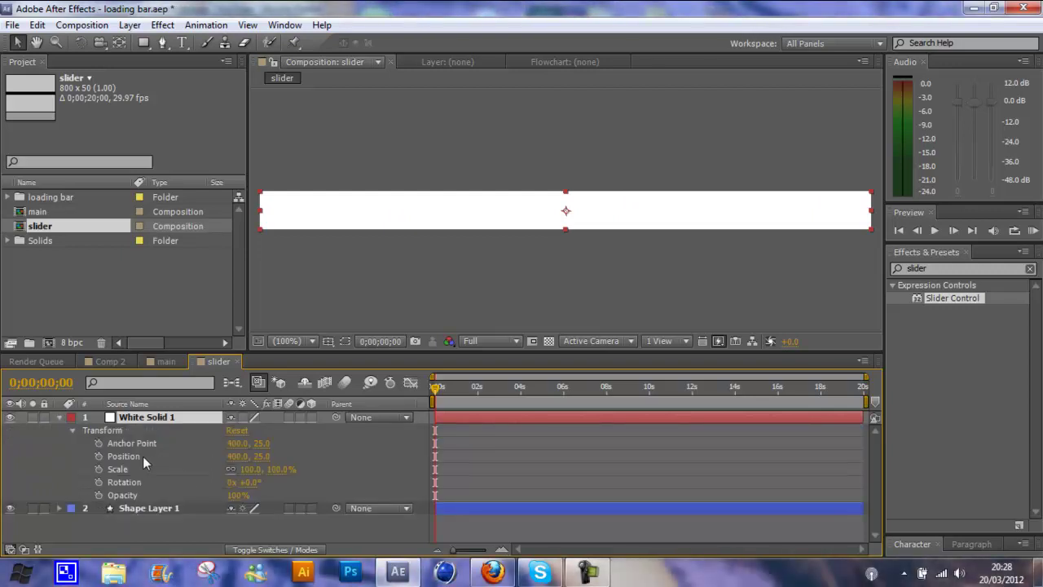
drag(768, 385, 900, 380)
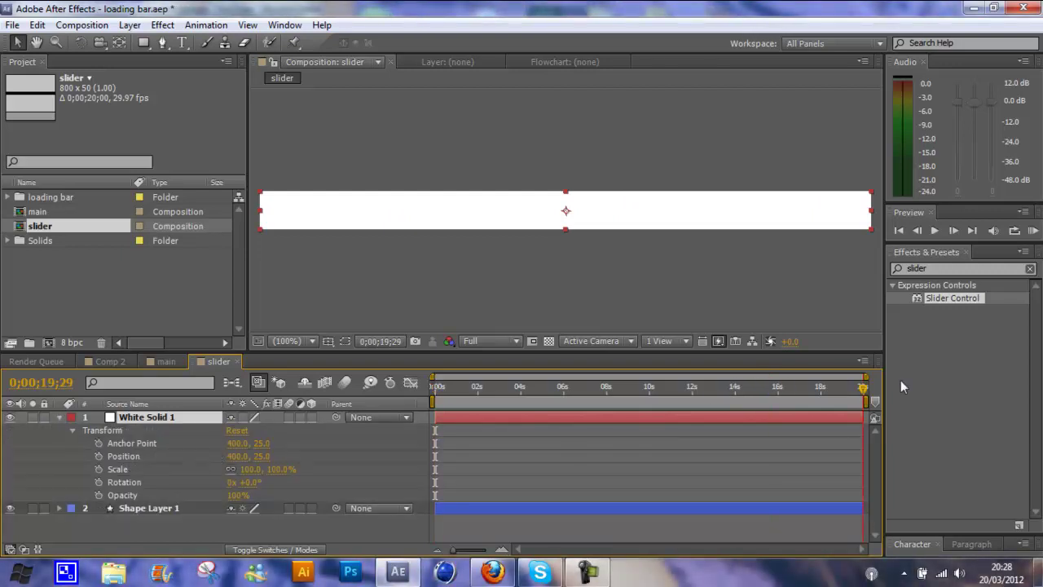
click(98, 457)
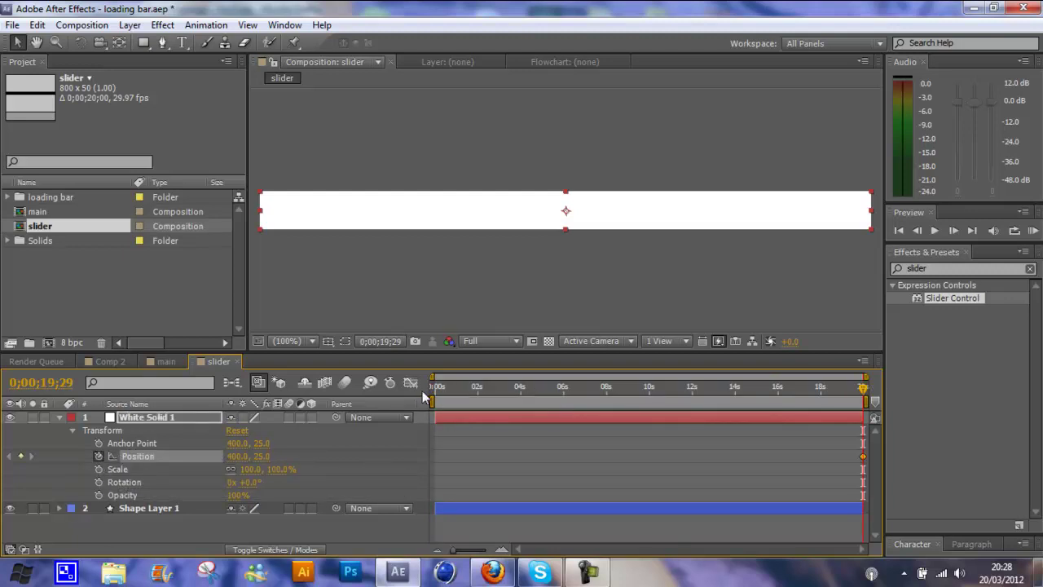
click(439, 387)
click(241, 458)
text(-400)
key(Return)
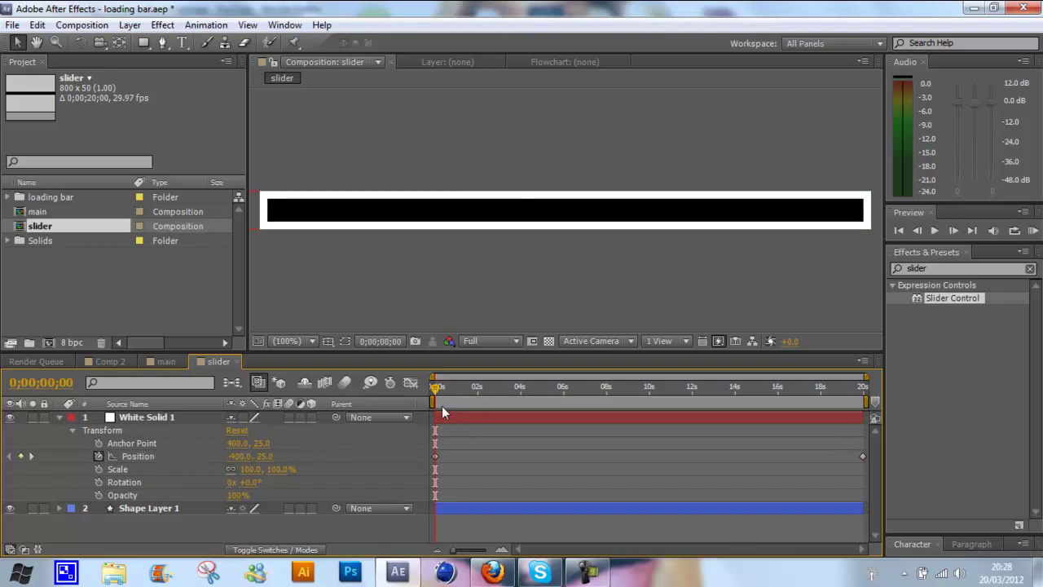
mouse_move(433, 393)
mouse_down()
mouse_move(864, 390)
mouse_move(615, 384)
mouse_move(579, 389)
mouse_move(607, 398)
mouse_move(862, 386)
mouse_move(428, 414)
mouse_up()
Step: Add a null object layer, Null 2, to the slider comp
click(59, 417)
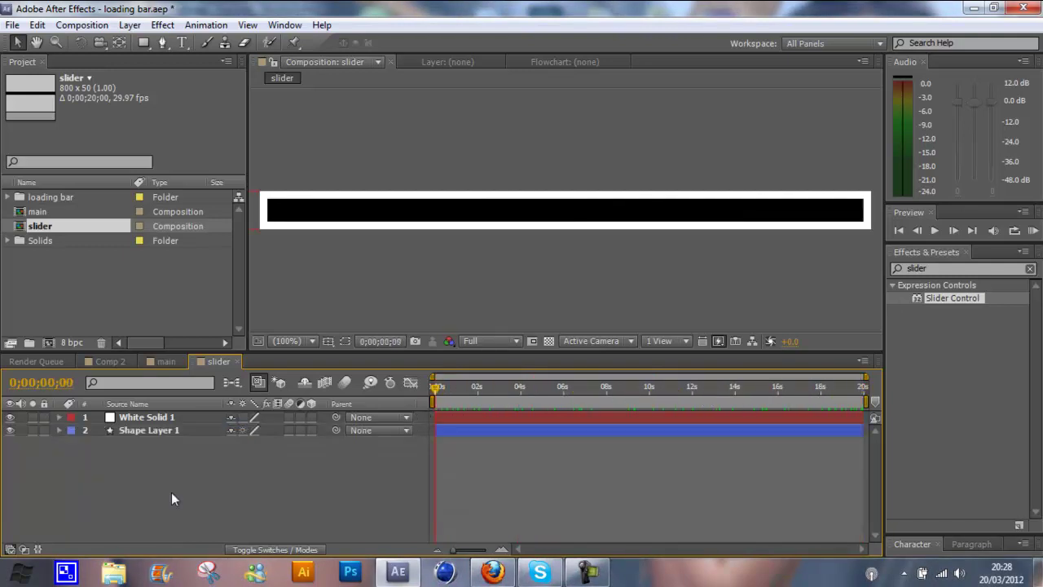
right_click(137, 466)
mouse_move(326, 315)
click(412, 402)
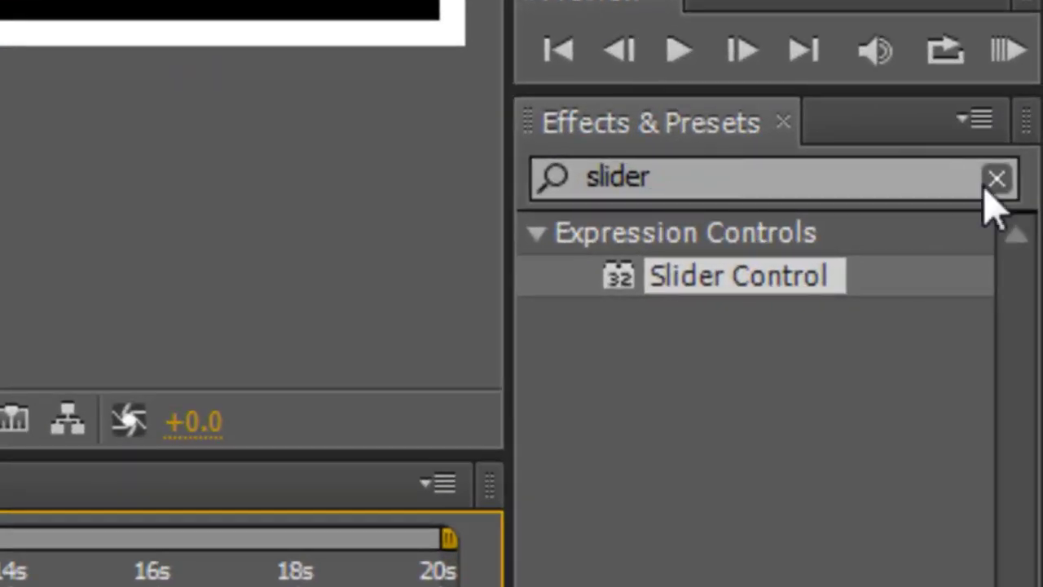
Step: Search 'slider' in Effects & Presets and apply Slider Control to Null 2
click(996, 186)
click(999, 179)
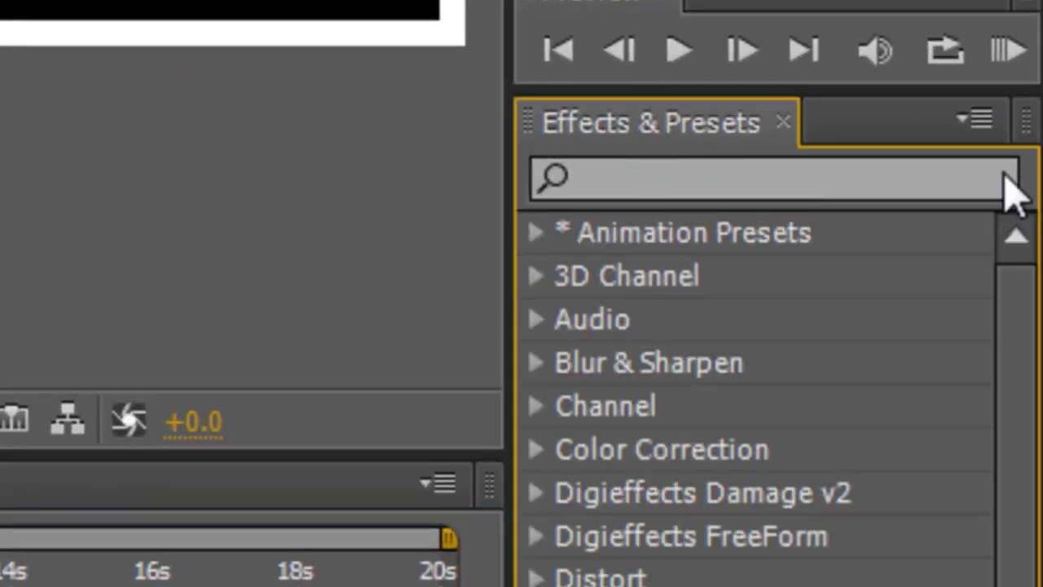
click(811, 186)
text(slide)
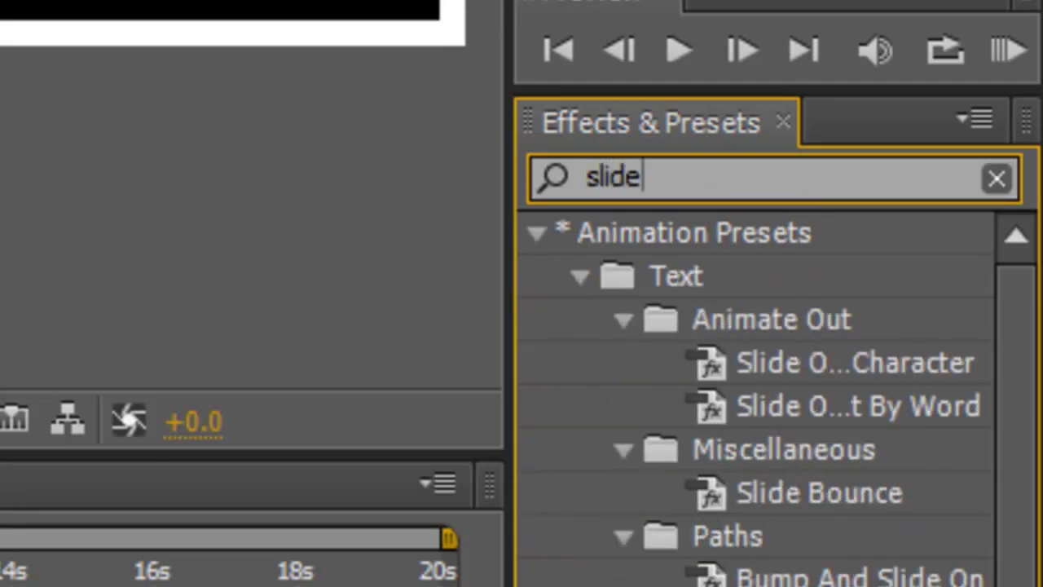
text(r)
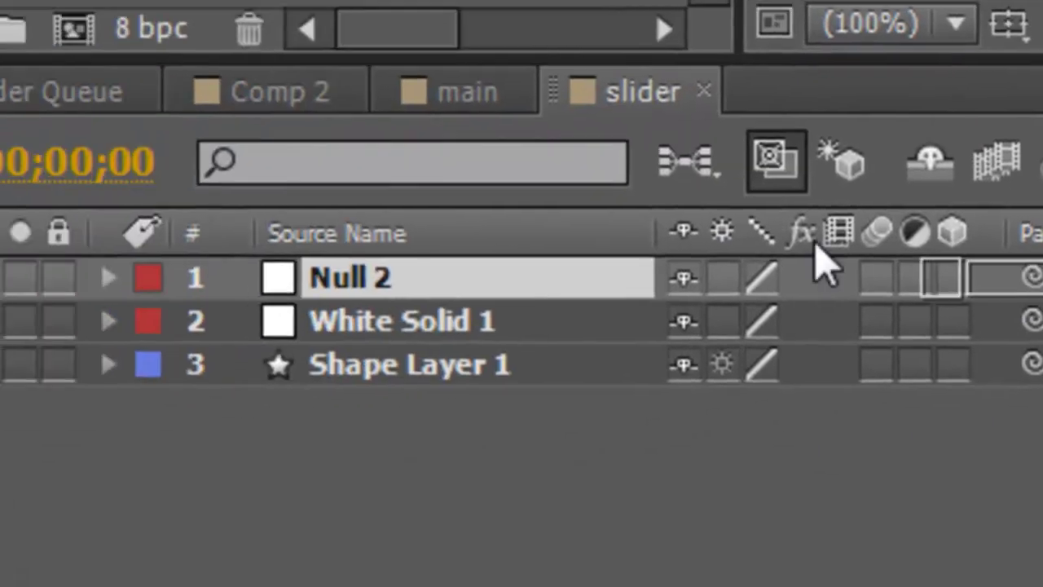
drag(823, 264, 455, 285)
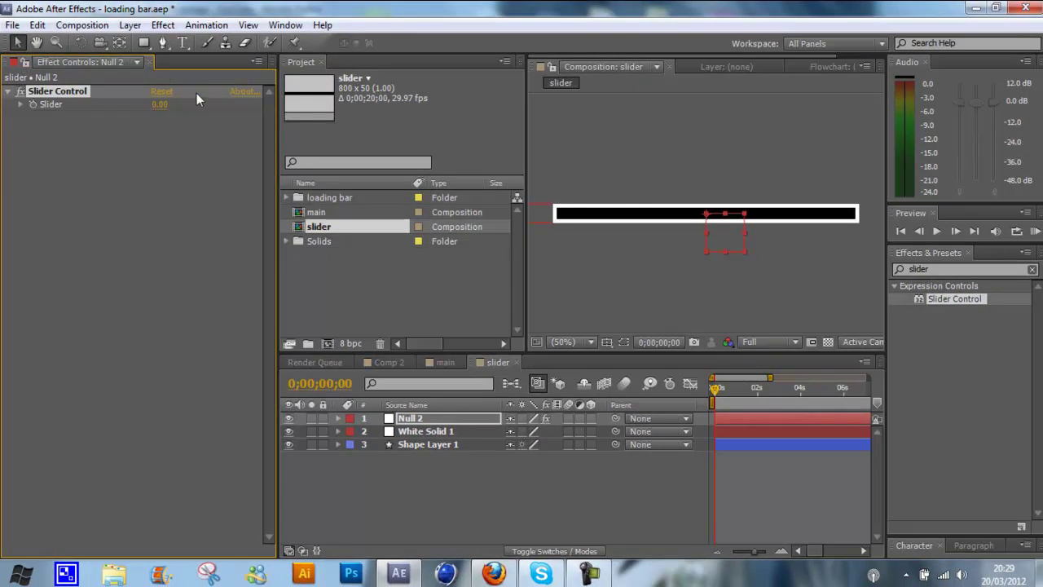
drag(275, 161, 181, 187)
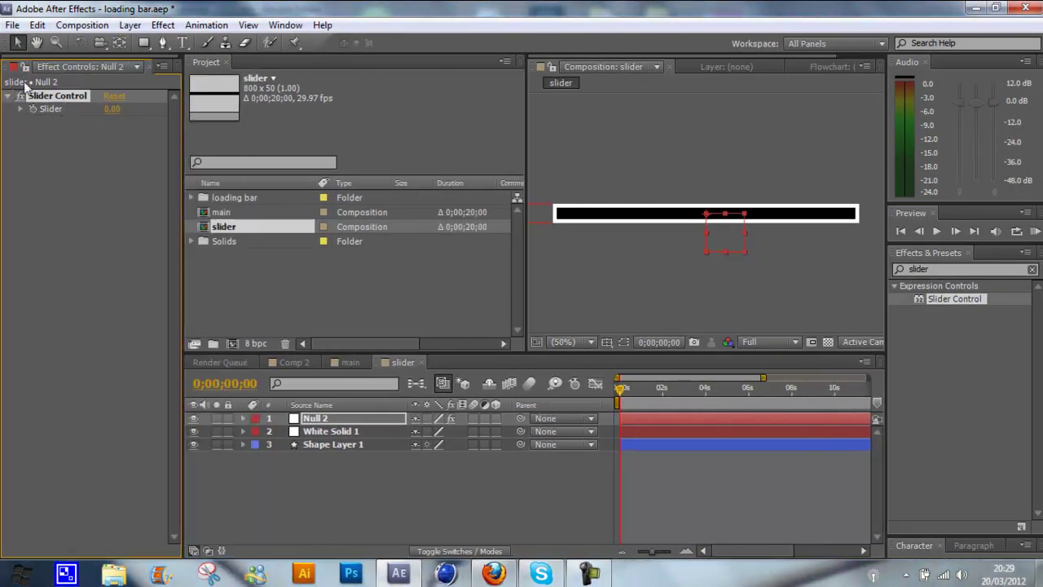
click(151, 66)
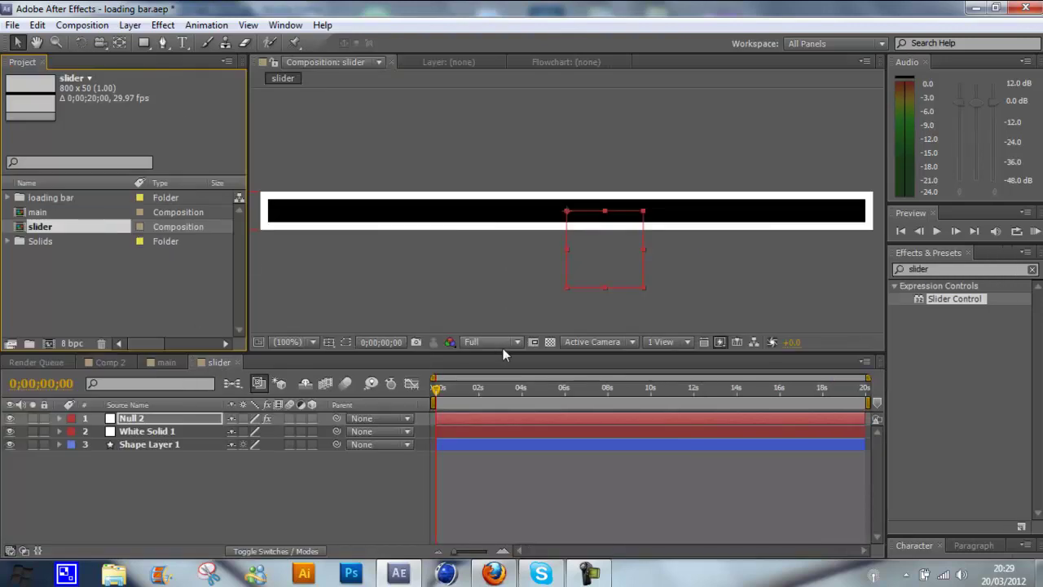
Step: Place the slider comp into the main comp and preview the bar filling
click(167, 364)
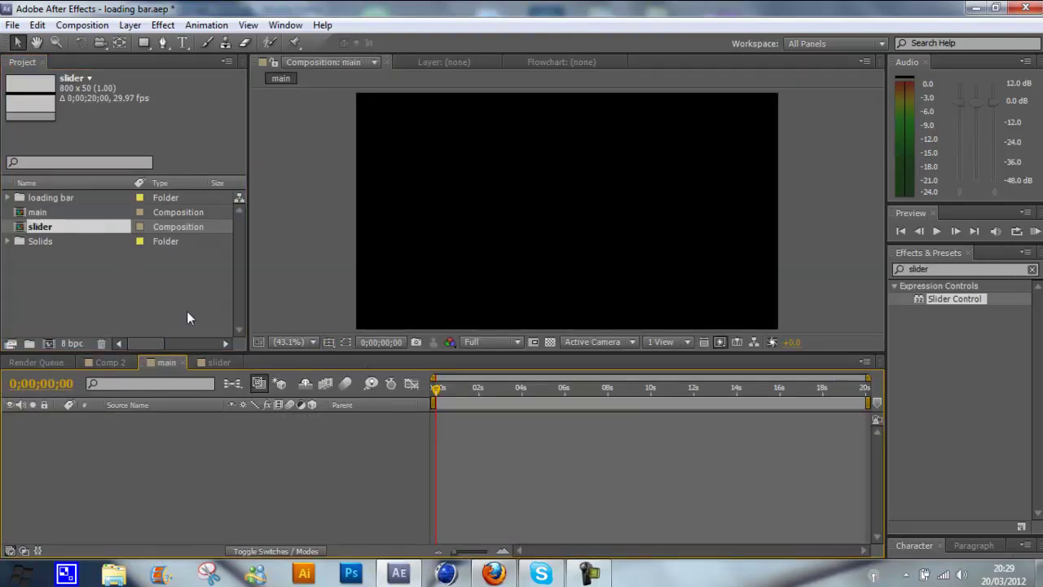
click(39, 213)
drag(47, 228, 181, 478)
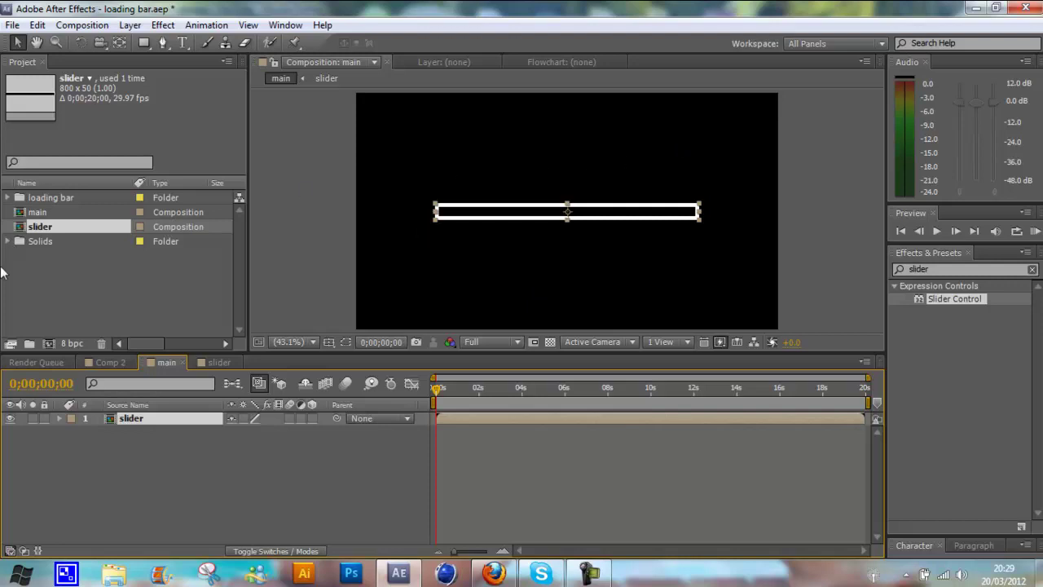
mouse_move(43, 228)
mouse_down()
mouse_move(643, 272)
mouse_move(575, 248)
mouse_move(57, 245)
mouse_move(53, 224)
mouse_up()
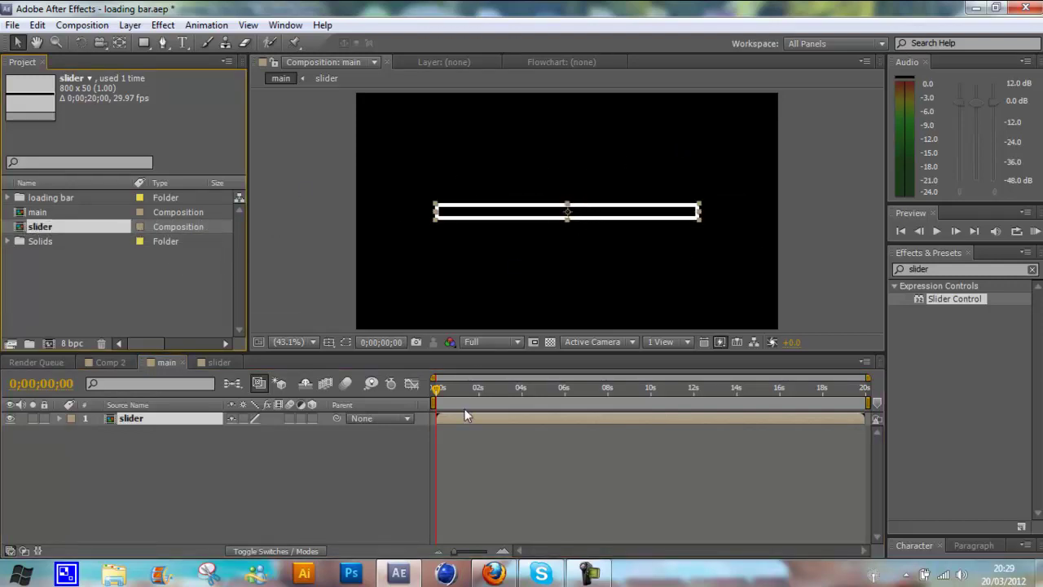
mouse_move(440, 389)
mouse_down()
mouse_move(645, 379)
mouse_move(435, 381)
mouse_up()
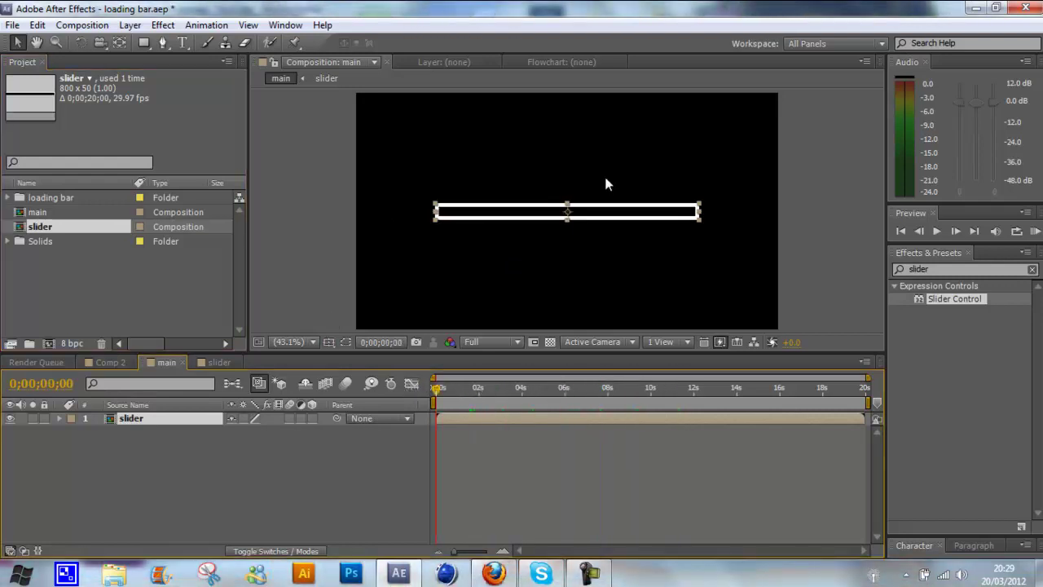
Step: Create a 0000 text layer below the bar in the main comp
click(182, 541)
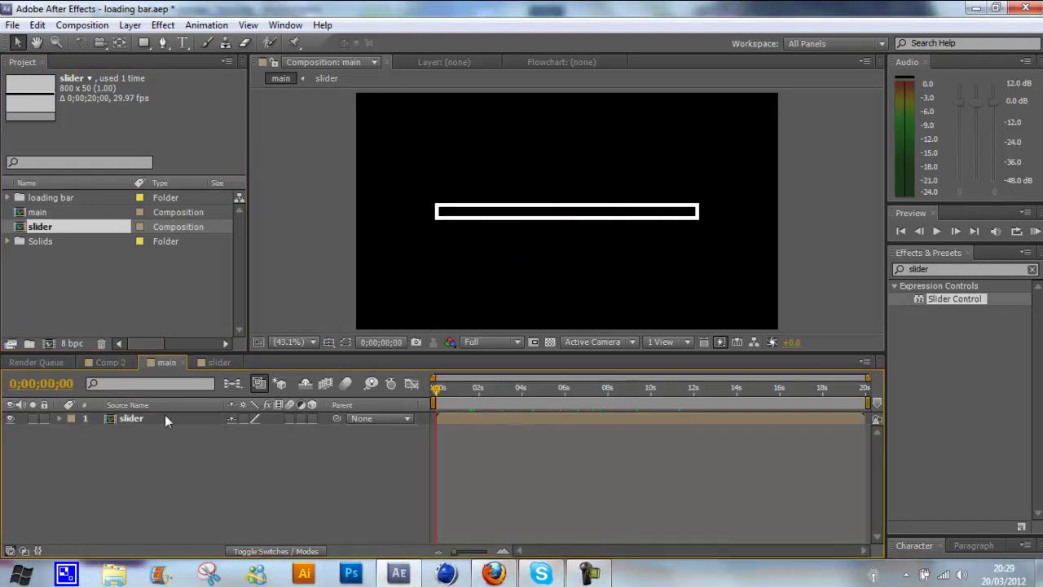
click(182, 43)
click(463, 259)
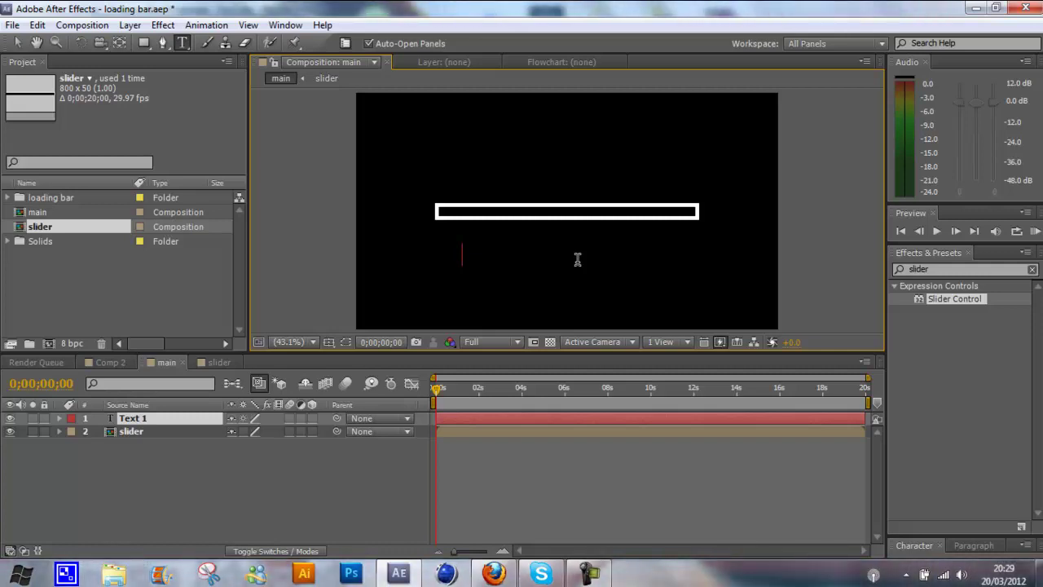
text(00000)
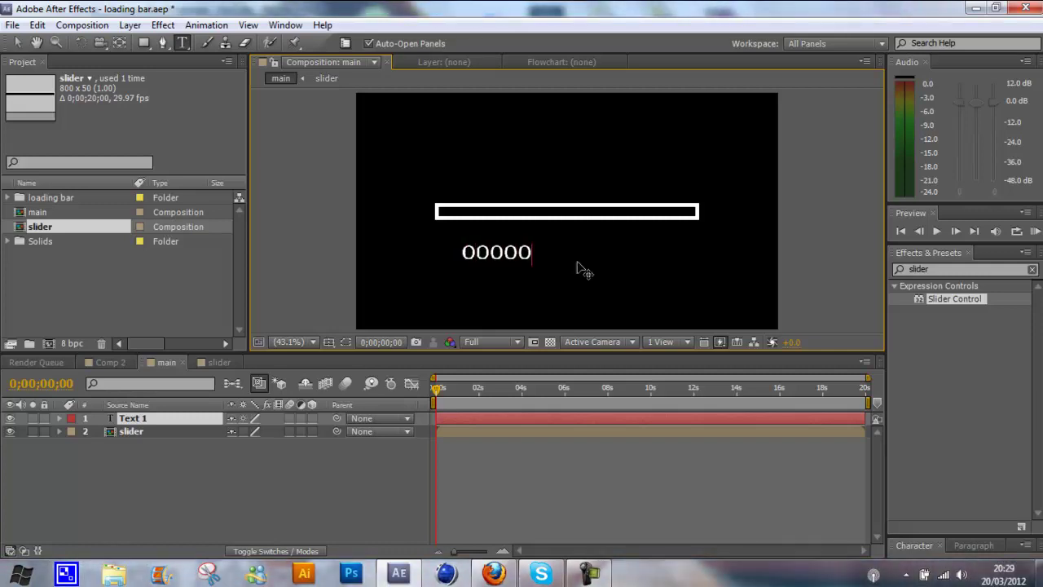
key(BackSpace)
key(KP_Enter)
drag(644, 163, 709, 196)
Step: Move the 0000 text to sit just under the bar's left end
click(676, 242)
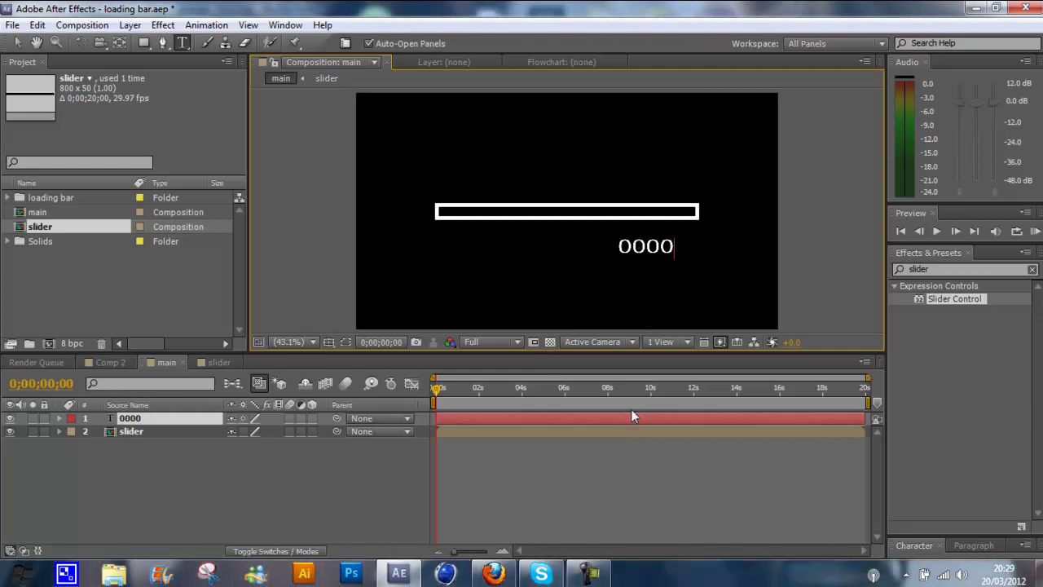
click(590, 573)
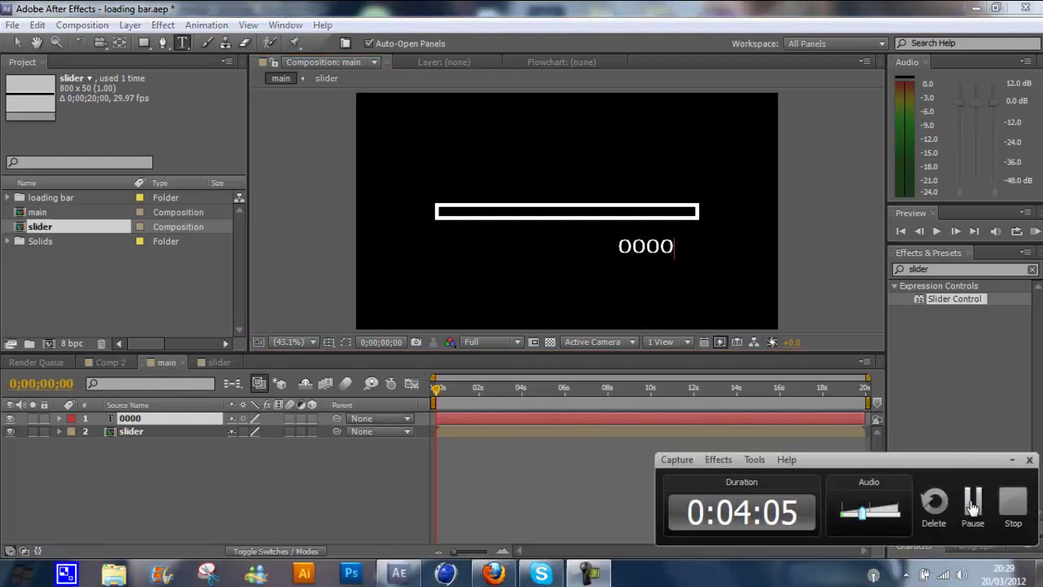
click(973, 502)
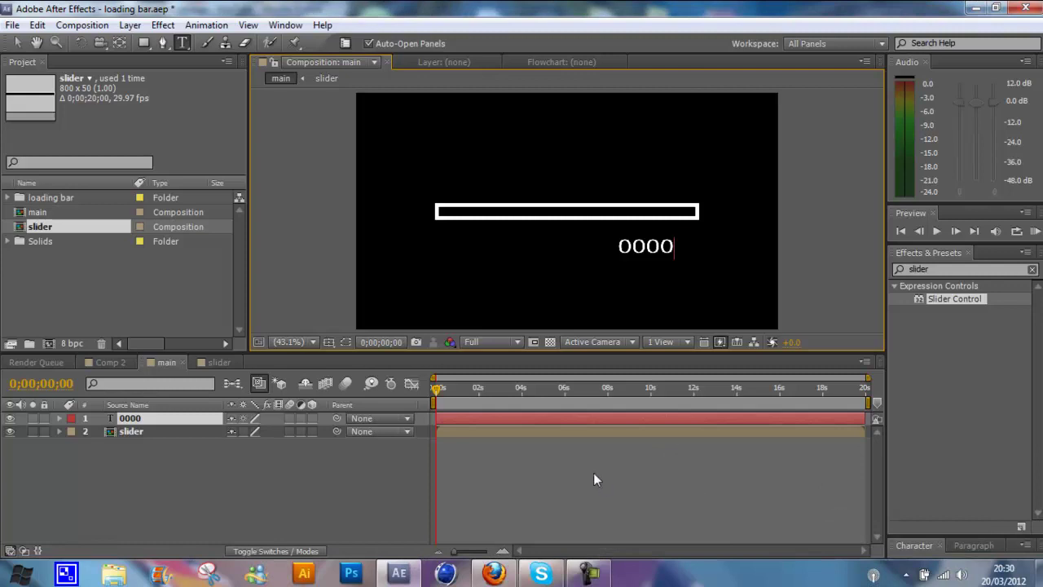
key(Escape)
drag(586, 200, 538, 192)
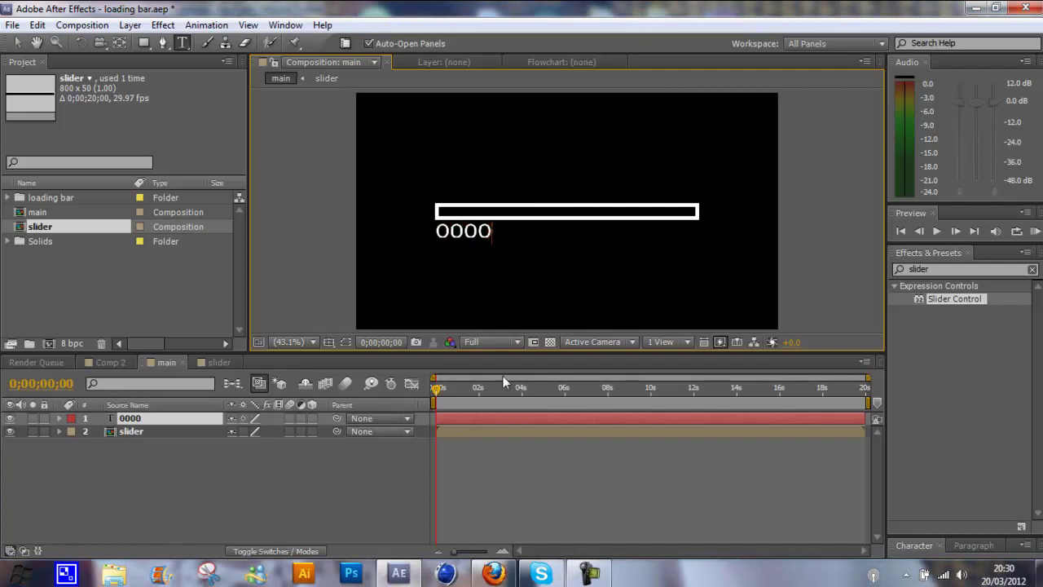
Step: In the slider comp, set a keyframe of 0 on Null 2's Slider at 0s
click(219, 361)
click(589, 573)
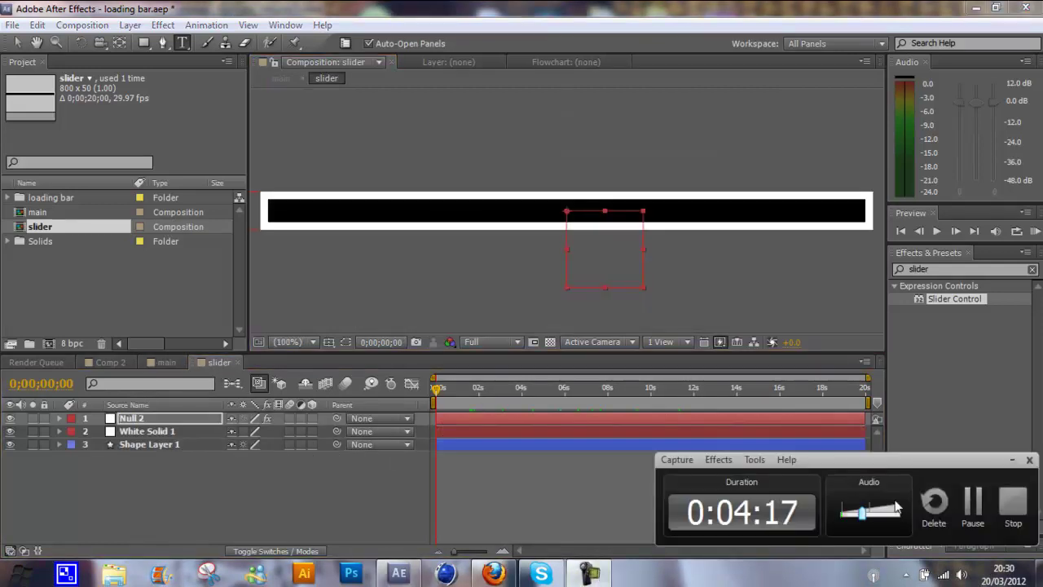
click(972, 500)
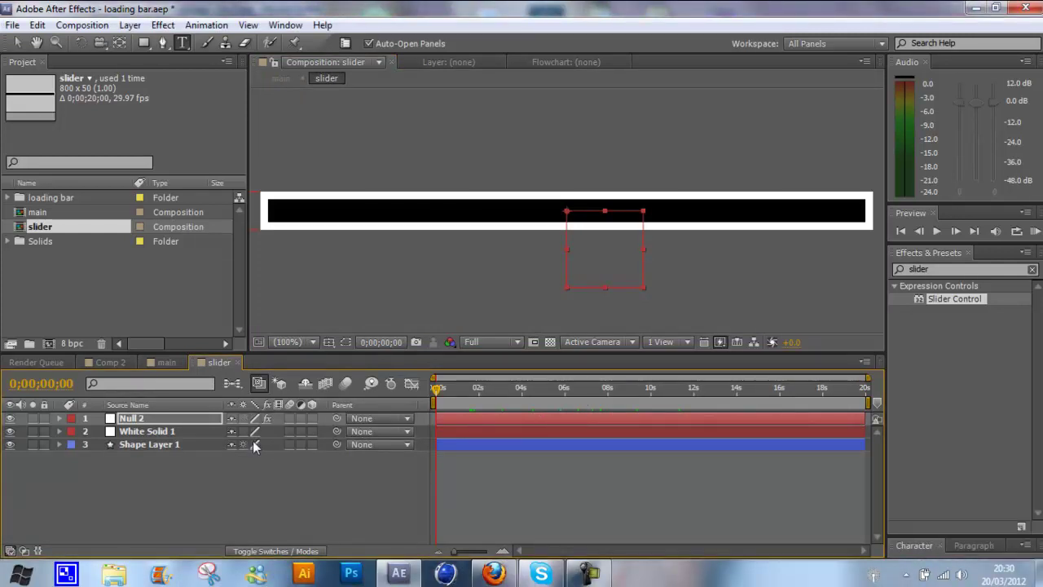
click(59, 419)
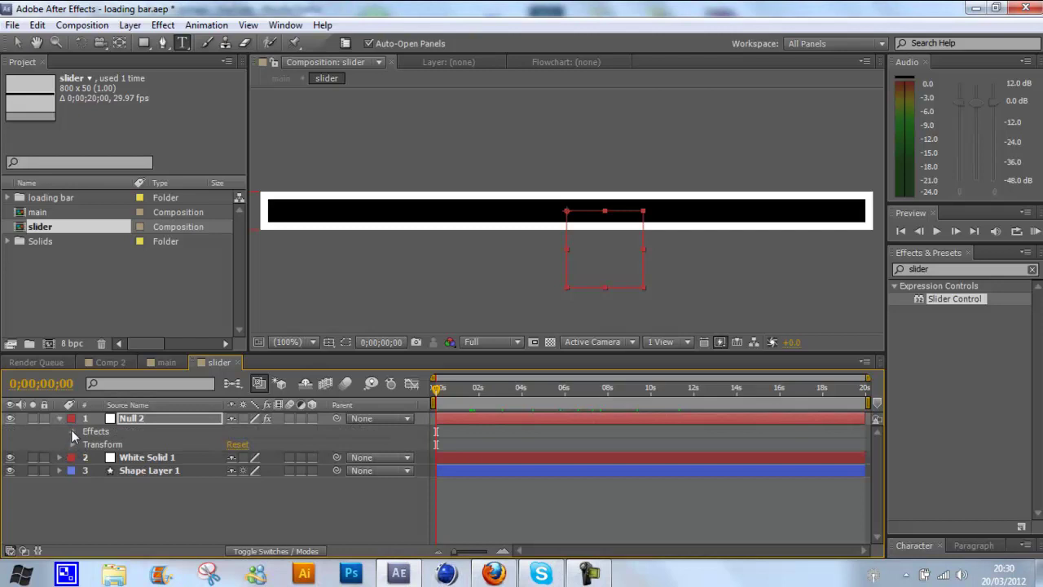
click(72, 432)
click(85, 446)
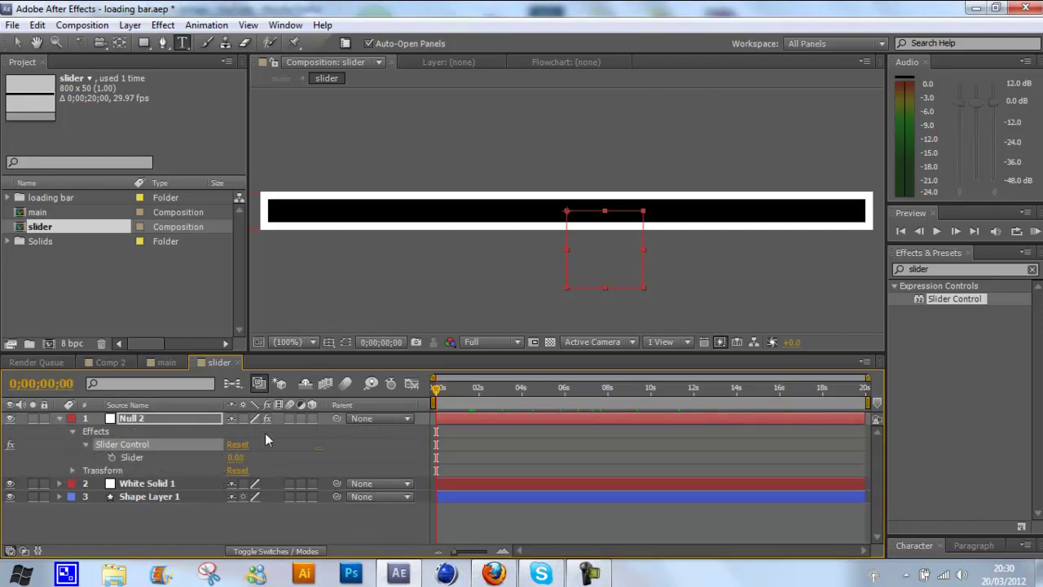
click(112, 458)
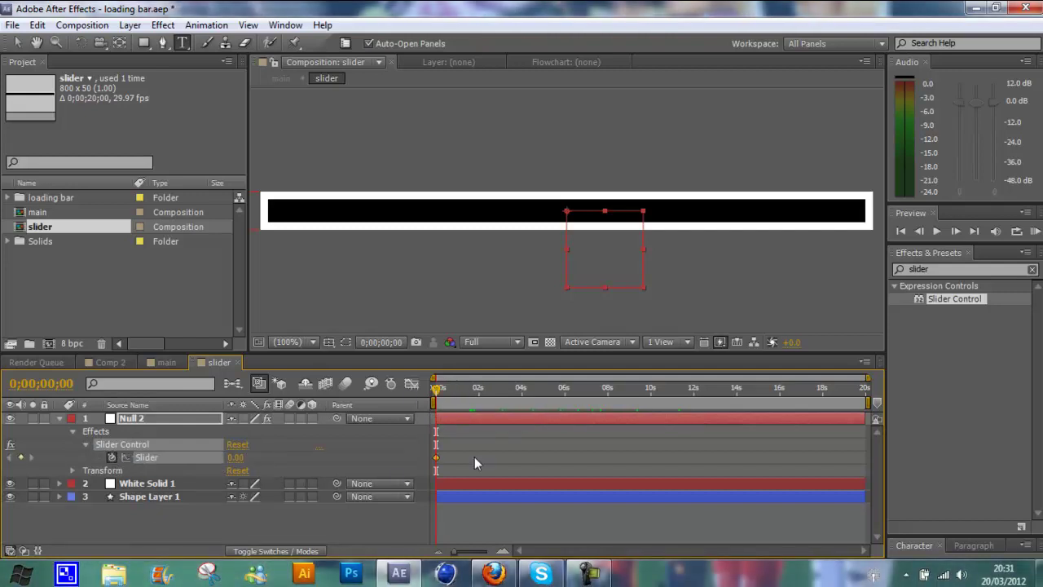
Step: Set Null 2's Slider to 100 at the last frame and preview the fill
drag(436, 394, 921, 397)
click(235, 457)
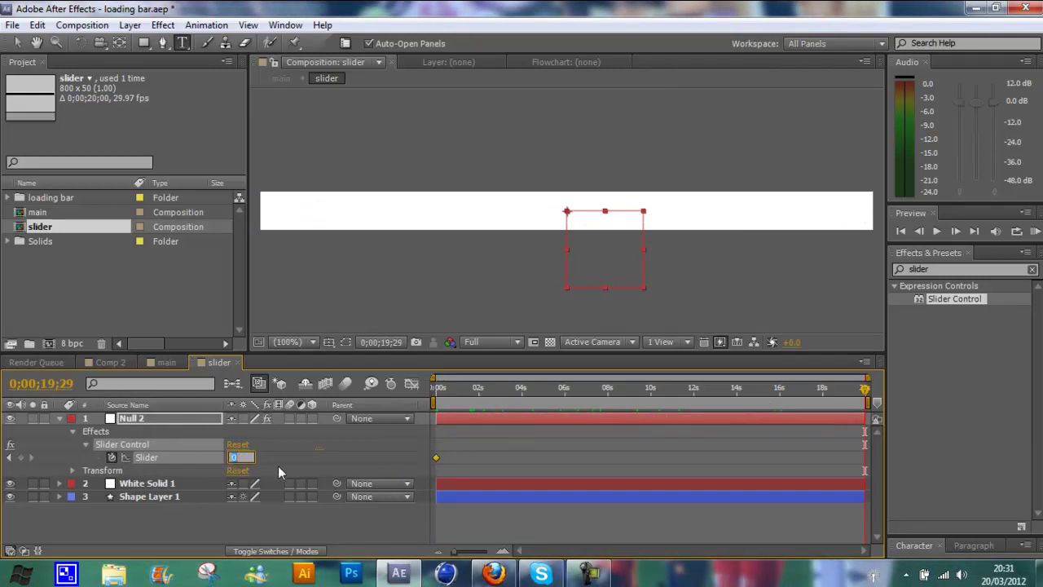
text(100)
click(279, 454)
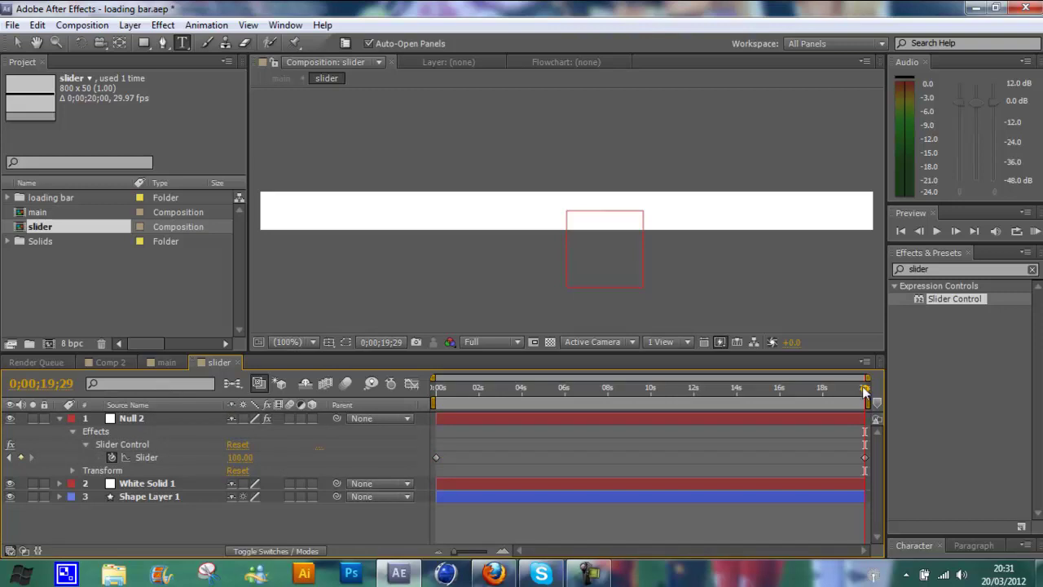
drag(866, 392, 564, 390)
click(482, 389)
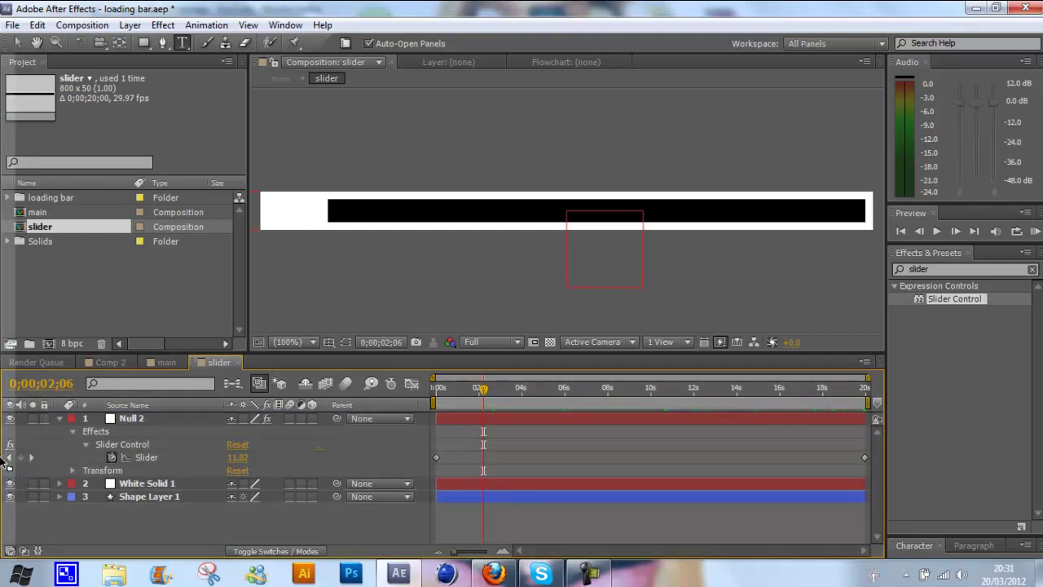
Step: Dock the slider timeline beside main and pick-whip the 0000 Source Text expression to Null 2's Slider
drag(4, 460, 32, 461)
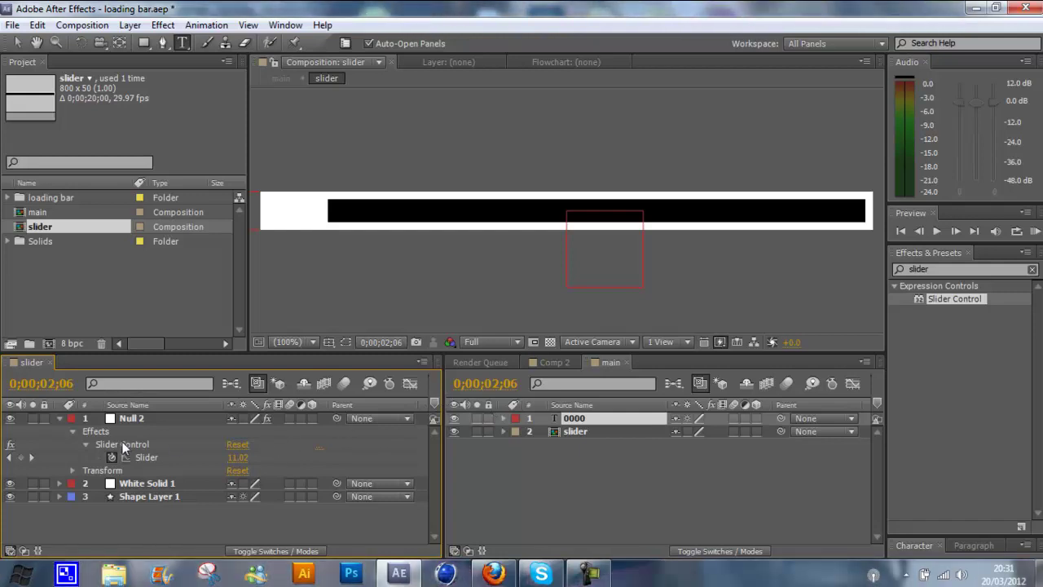
click(505, 418)
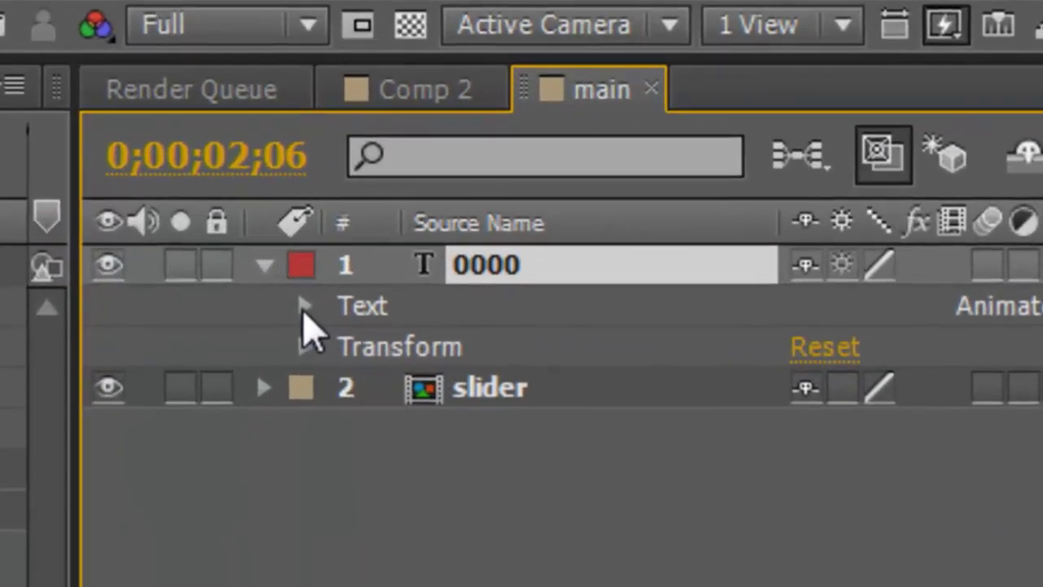
click(335, 324)
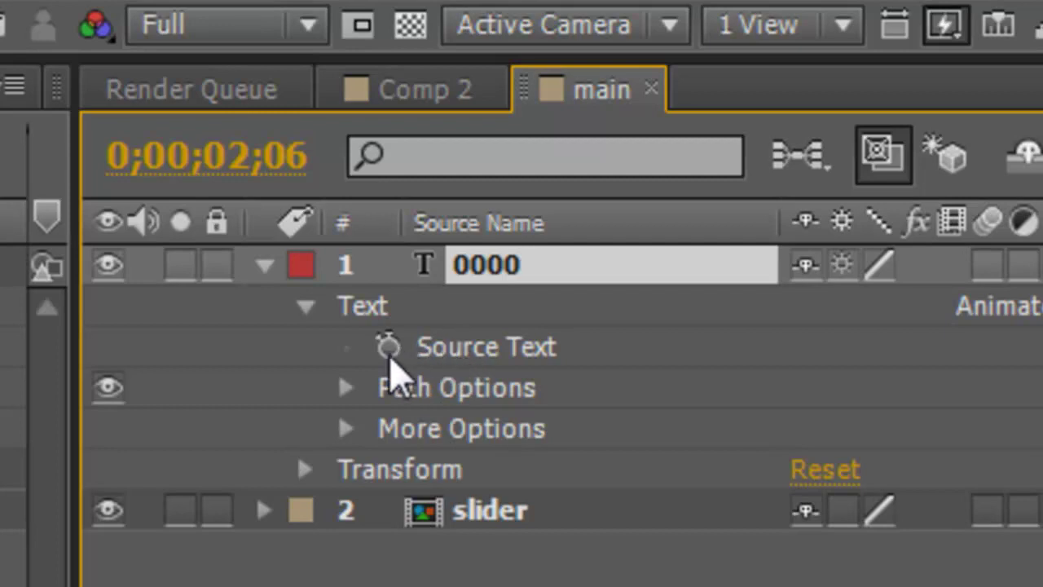
alt+click(389, 351)
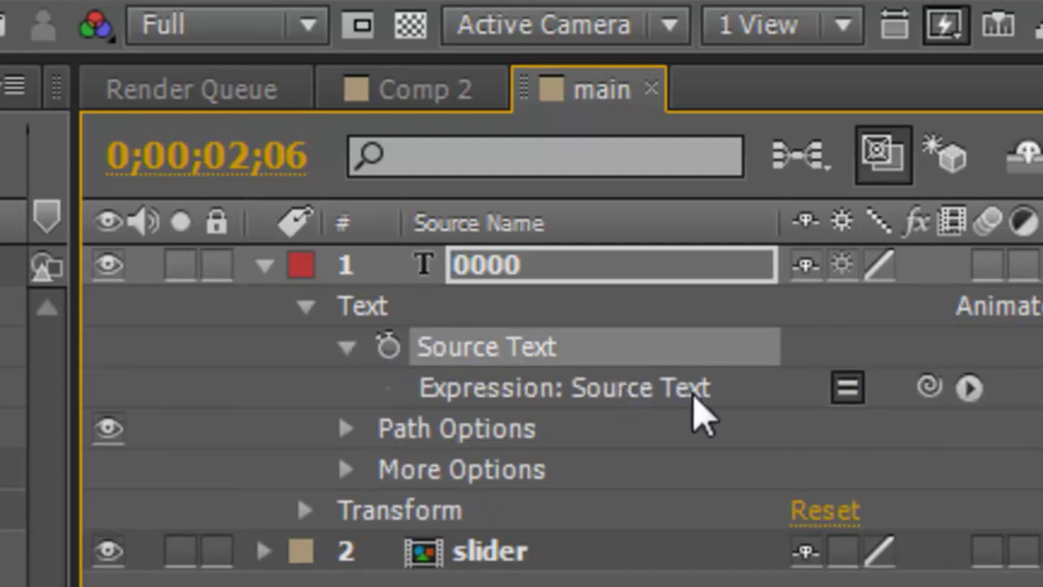
drag(929, 388, 473, 340)
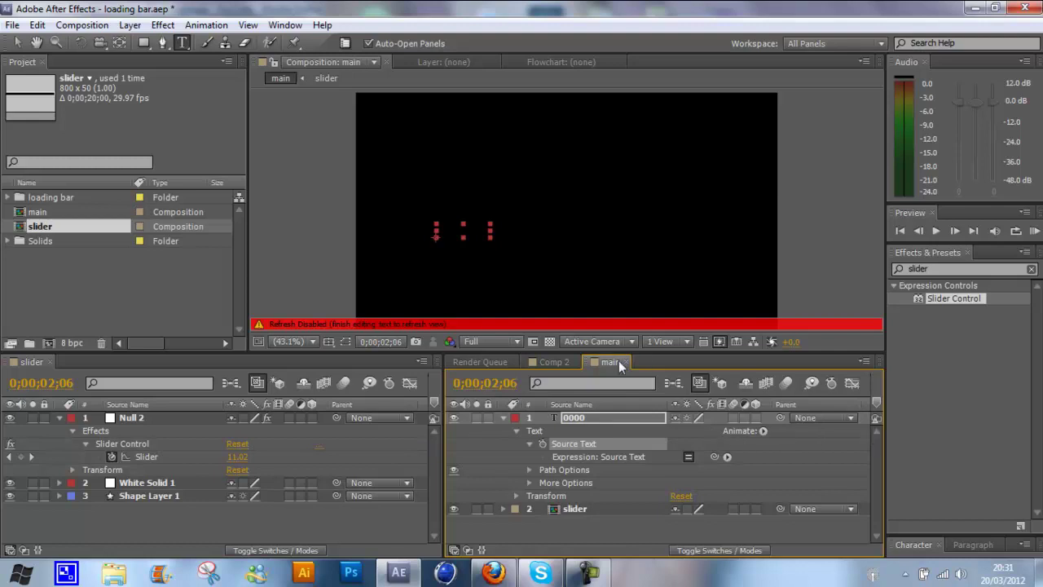
Step: Redock the slider timeline, switch to the main comp and scrub to about 4 seconds
drag(31, 362, 673, 362)
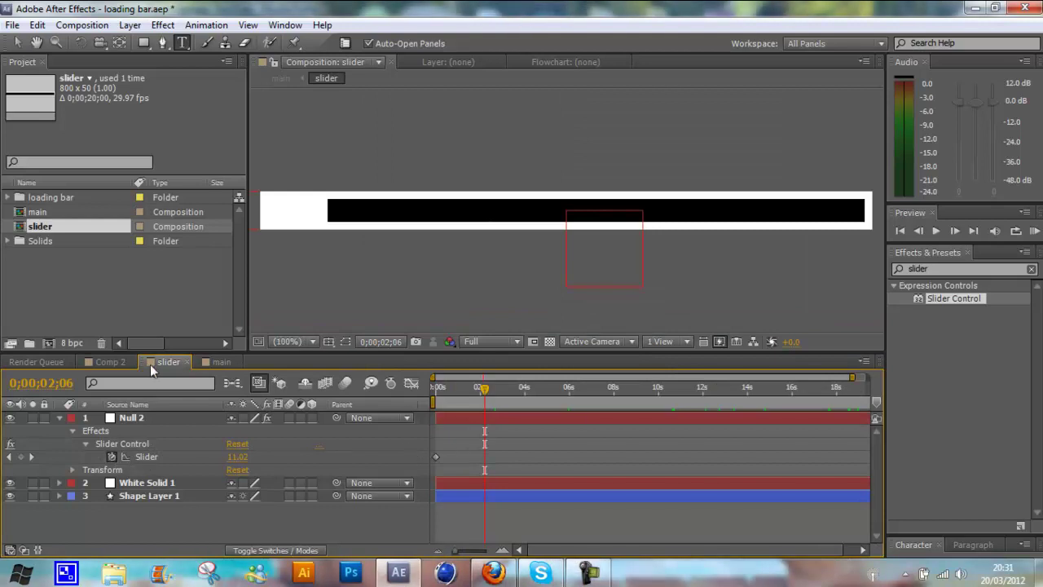
click(221, 362)
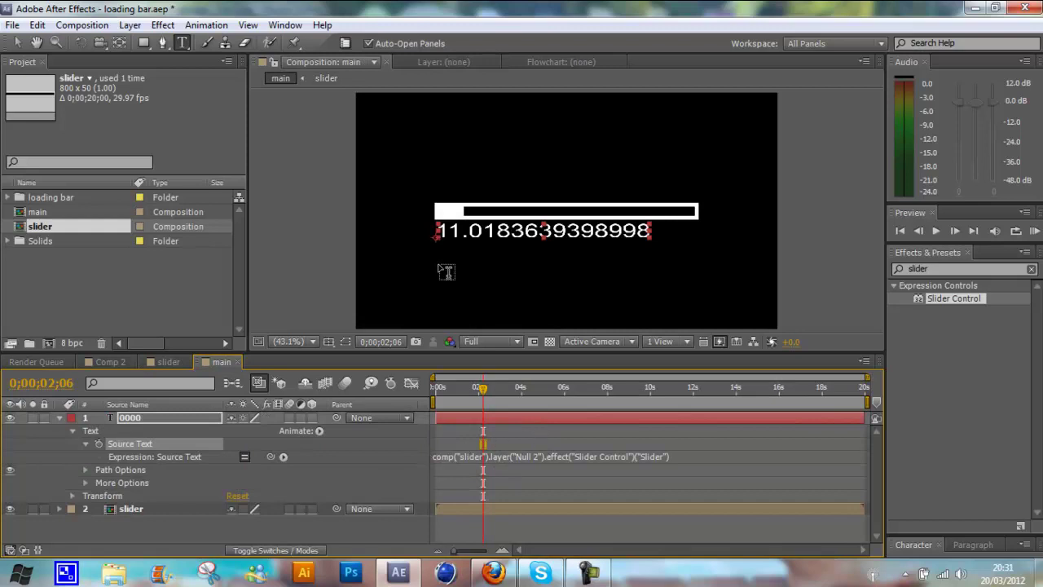
drag(487, 392, 441, 473)
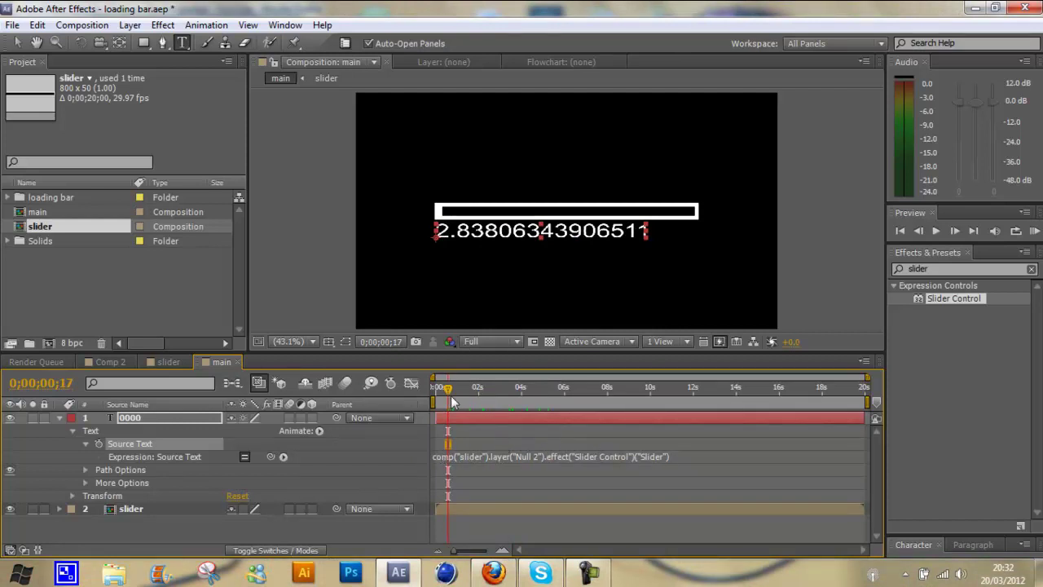
mouse_move(446, 396)
mouse_down()
mouse_move(464, 386)
mouse_move(819, 397)
mouse_move(882, 385)
mouse_move(433, 389)
mouse_up()
click(525, 395)
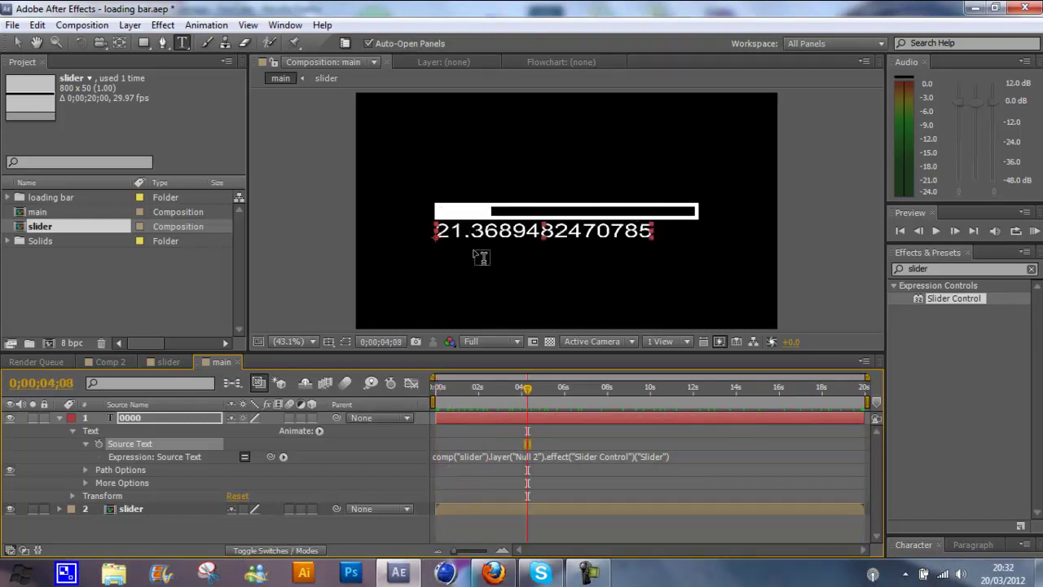
Step: Wrap the counter's Source Text expression in Math.round( ) and RAM preview the whole numbers
click(433, 456)
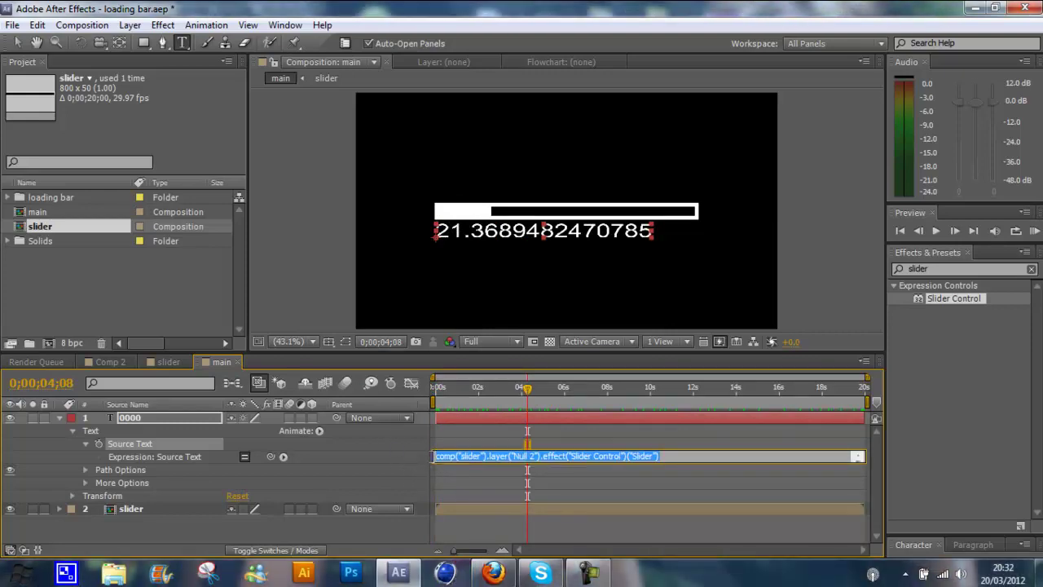
key(Home)
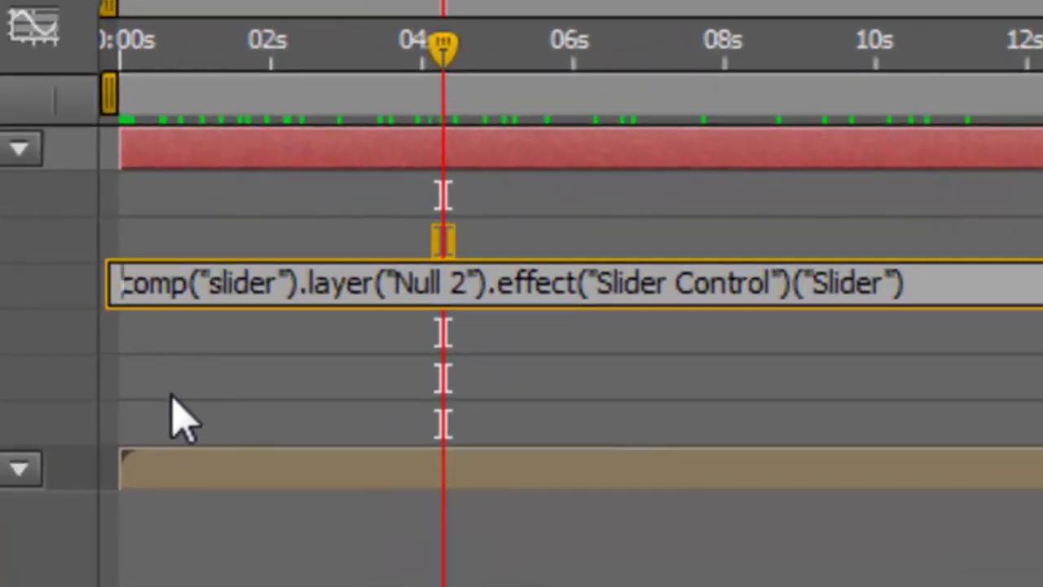
text(M)
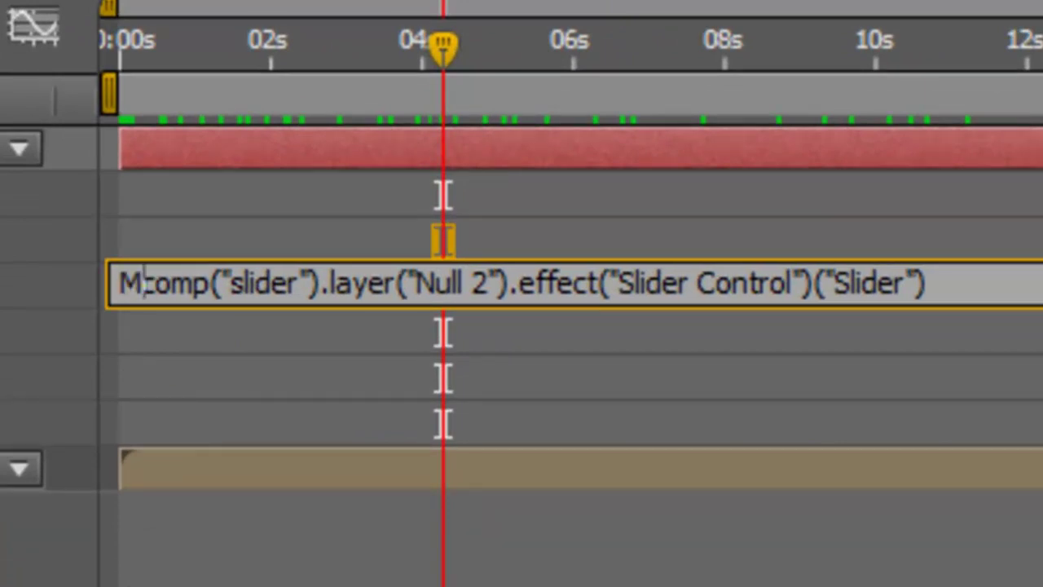
text(ath.)
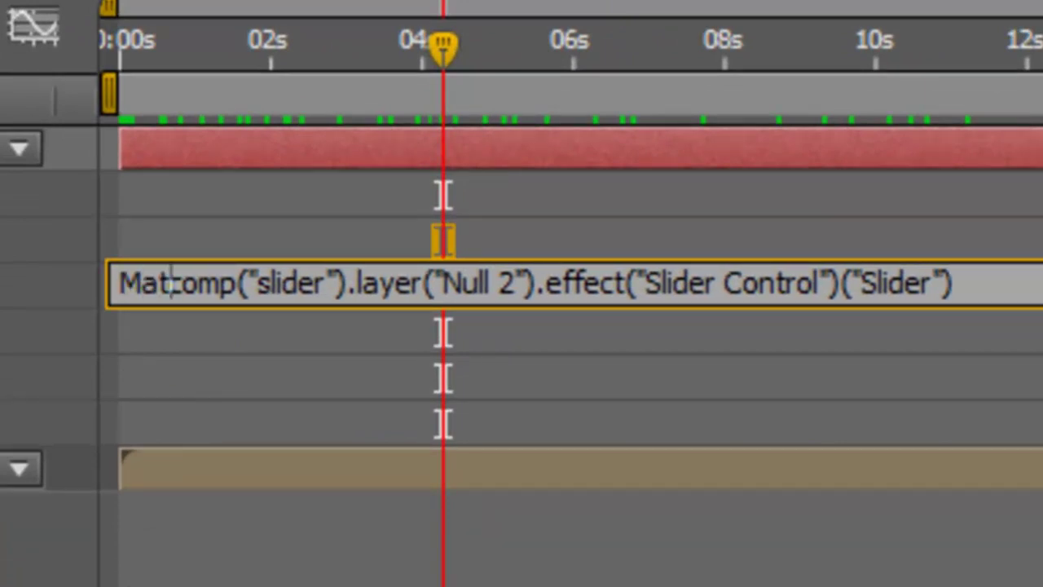
text(round()
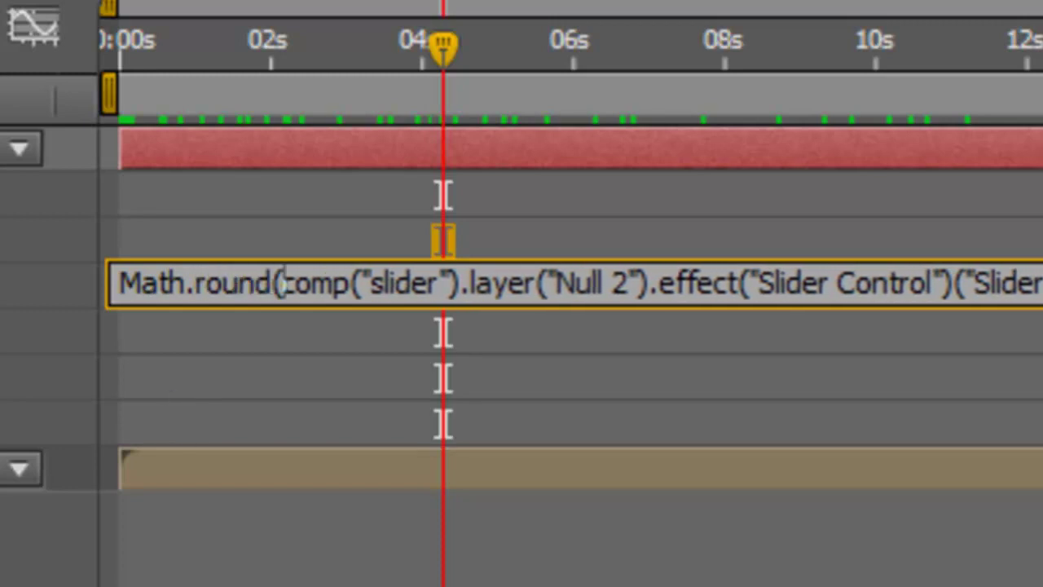
key(End)
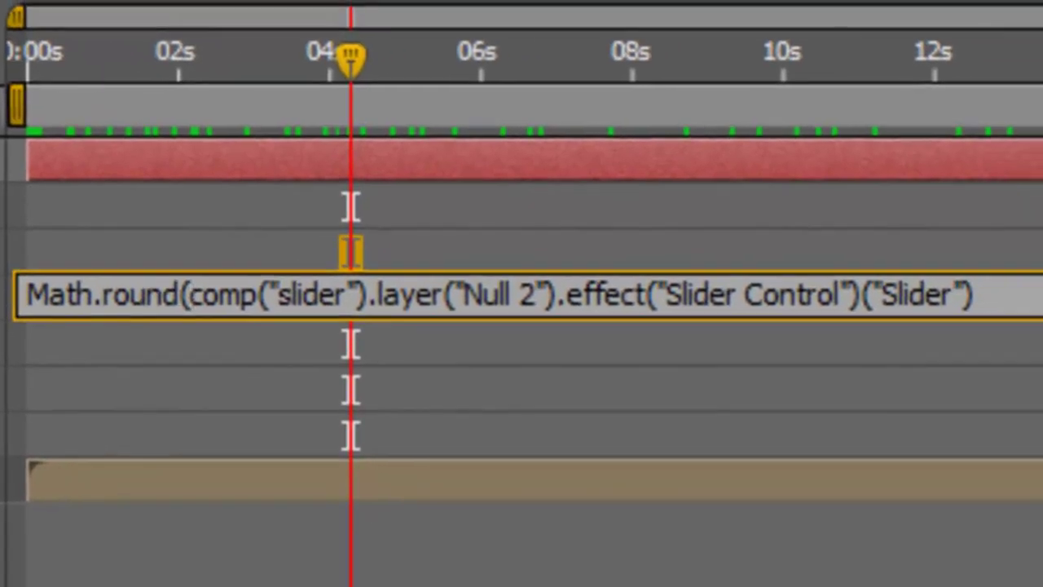
text())
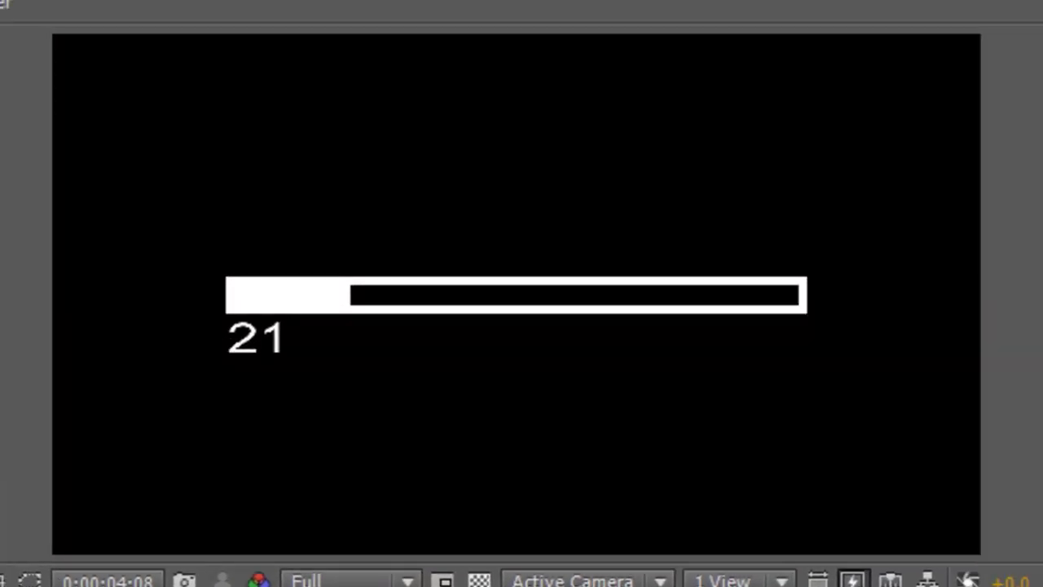
key(KP_0)
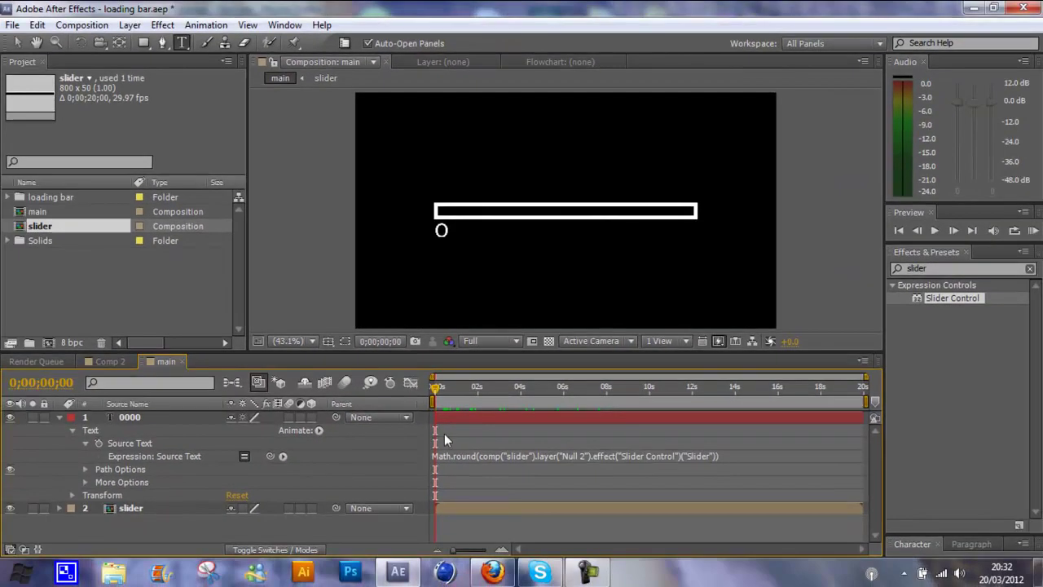
Step: Collapse the 0000 counter's Text properties and select its Transform Position
key(u)
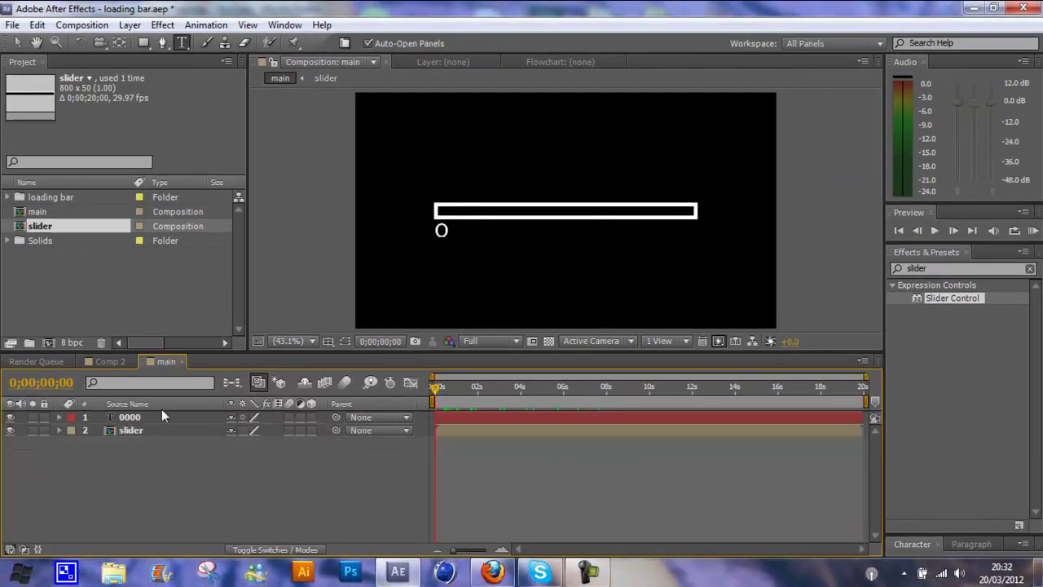
click(134, 416)
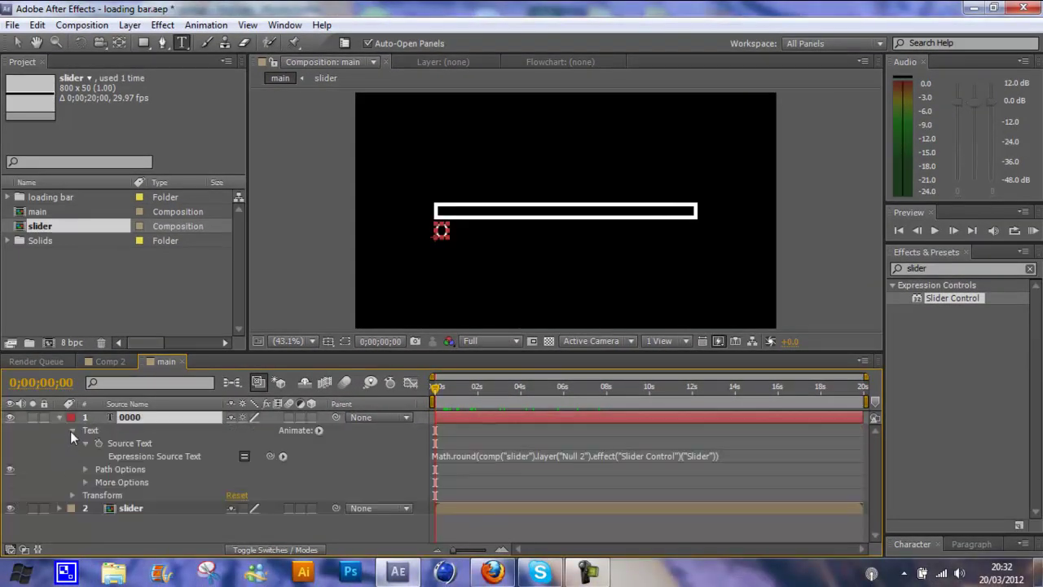
click(87, 443)
click(73, 430)
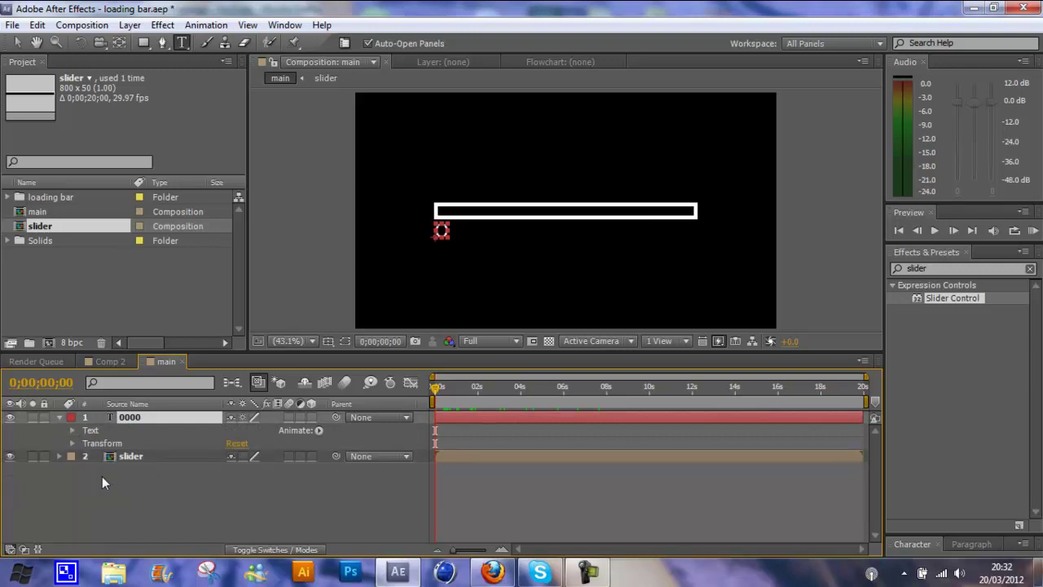
click(72, 442)
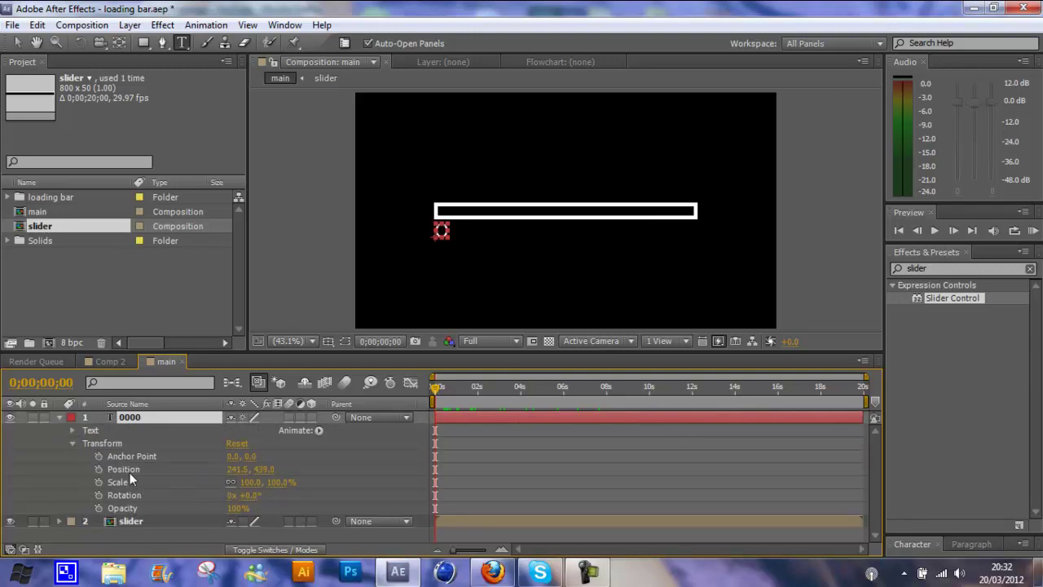
click(125, 470)
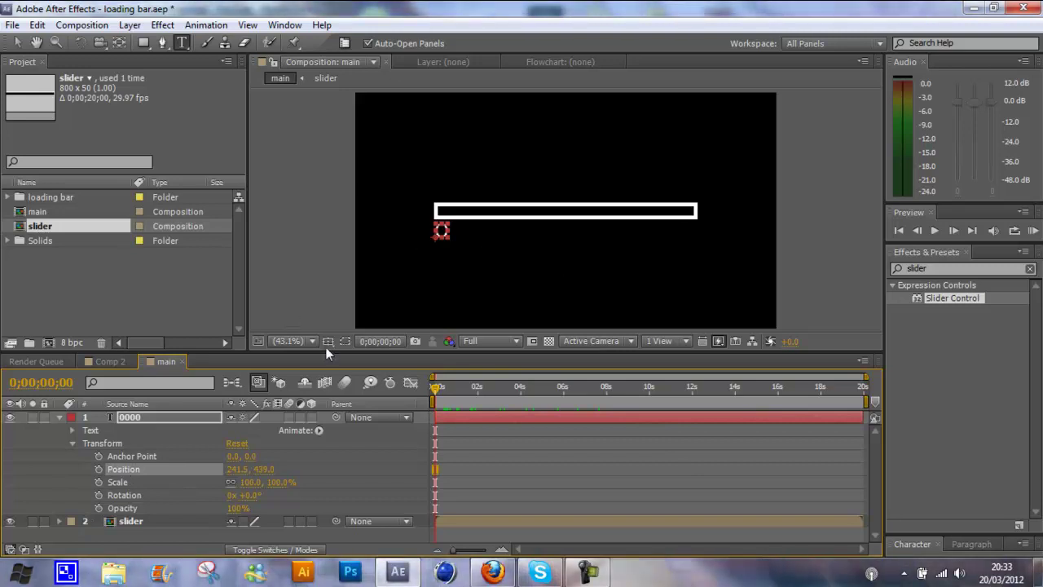
Step: Zoom to the bar's left end and move the 0 counter under it, to 200.5, 434.5
scroll(448, 226, up, 4)
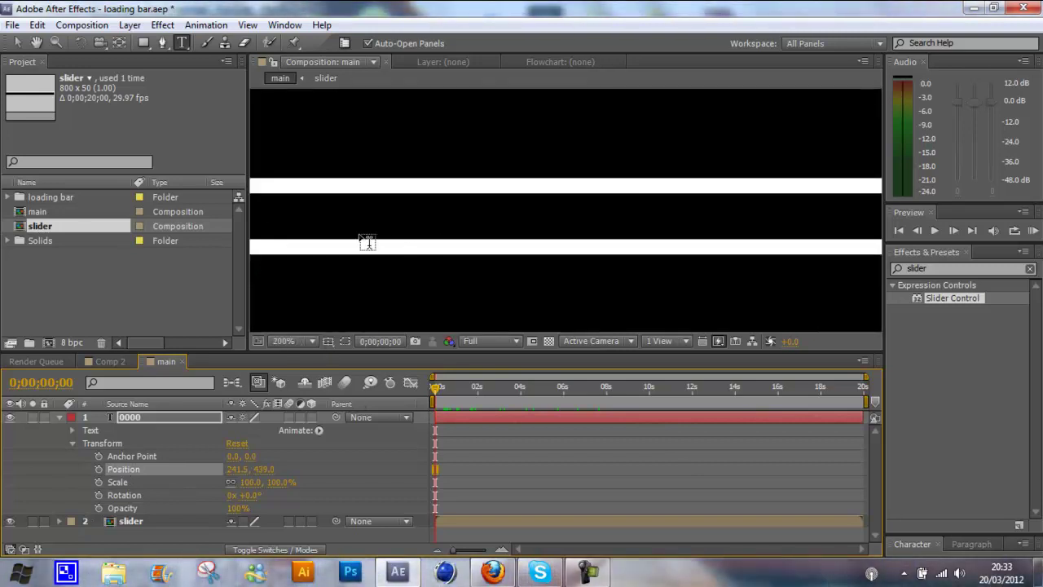
drag(356, 235, 512, 252)
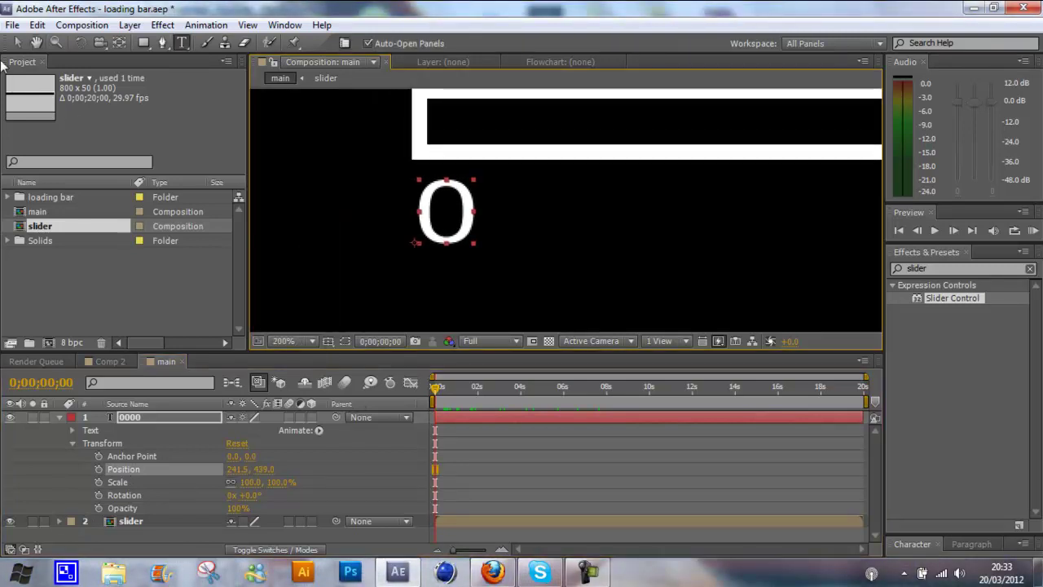
click(17, 43)
drag(447, 214, 409, 202)
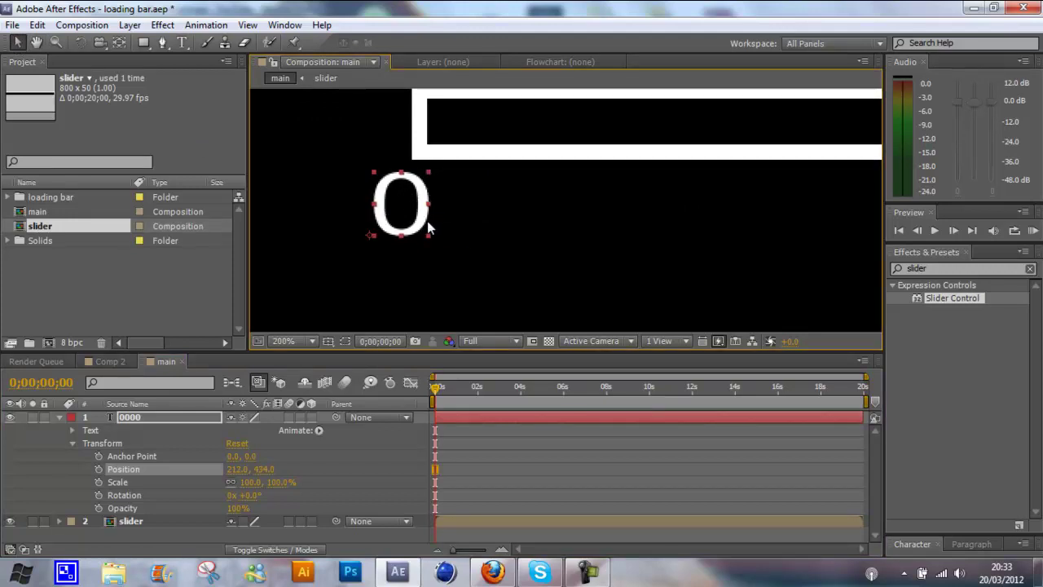
mouse_move(440, 387)
mouse_down()
mouse_move(466, 388)
mouse_move(438, 393)
mouse_up()
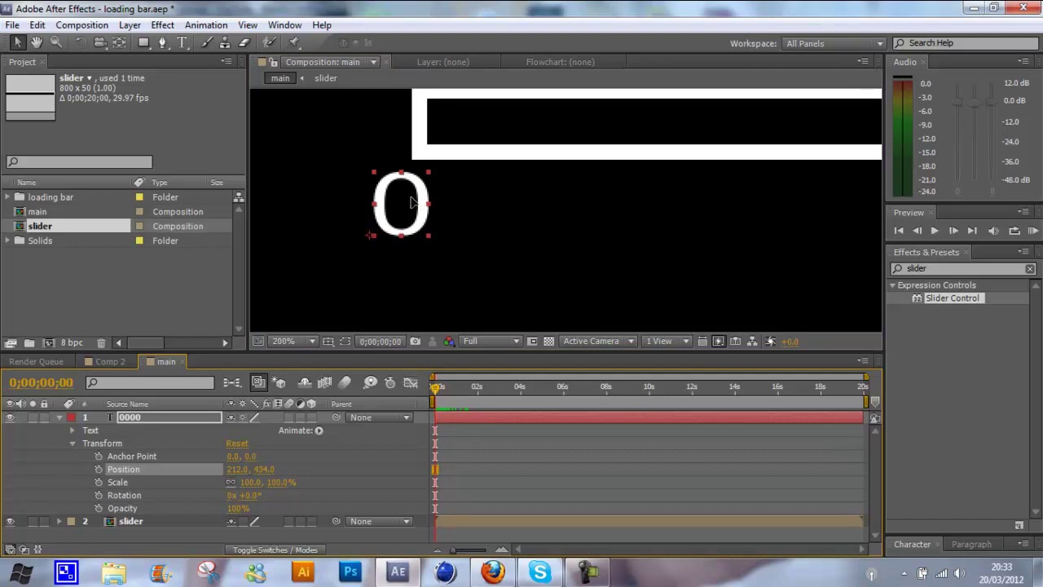
drag(409, 204, 394, 203)
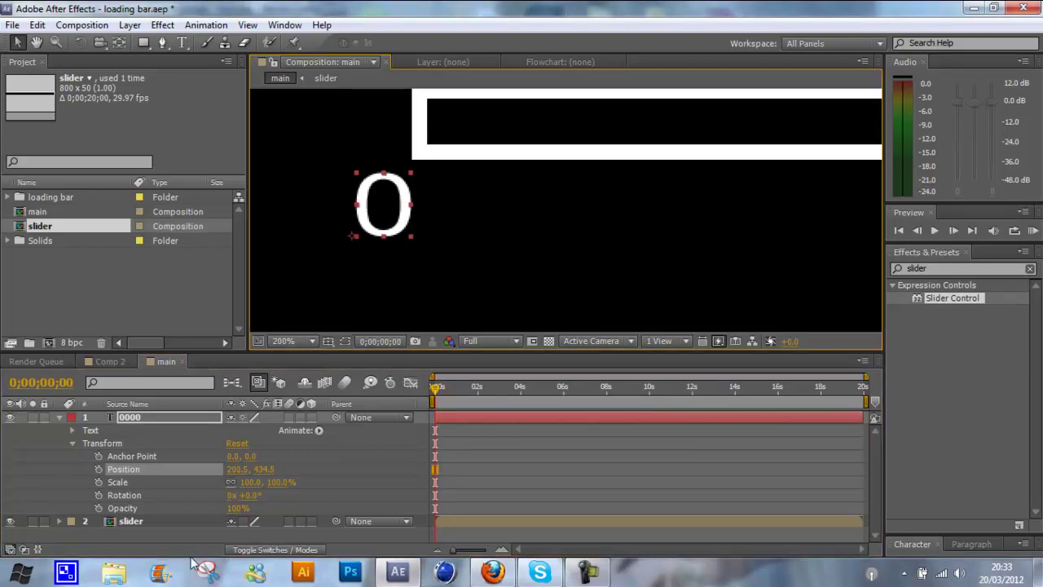
Step: Keyframe the counter's Position at 0, then move the 100 counter to the bar's right end
click(99, 471)
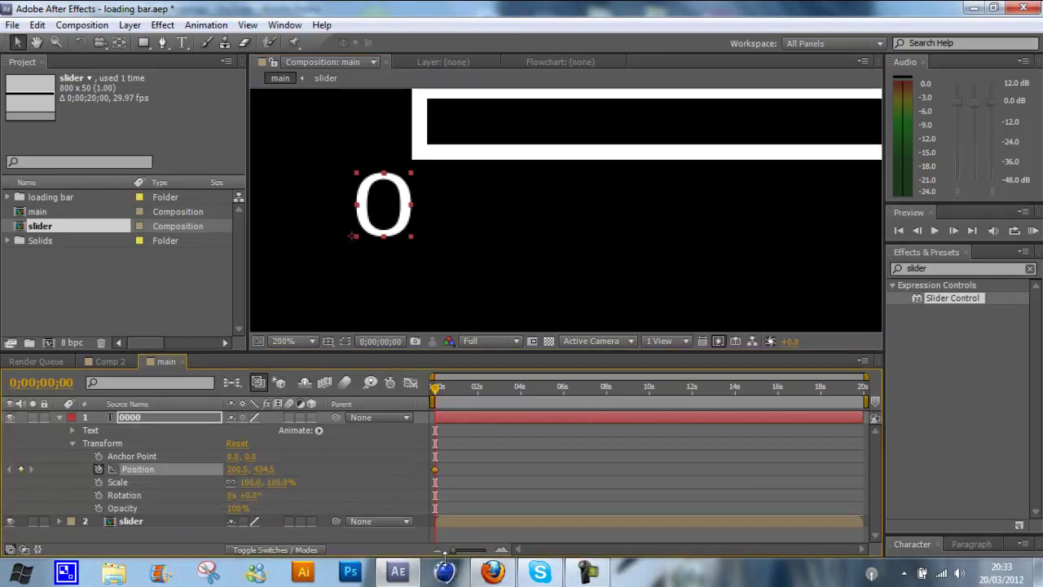
drag(583, 388, 880, 390)
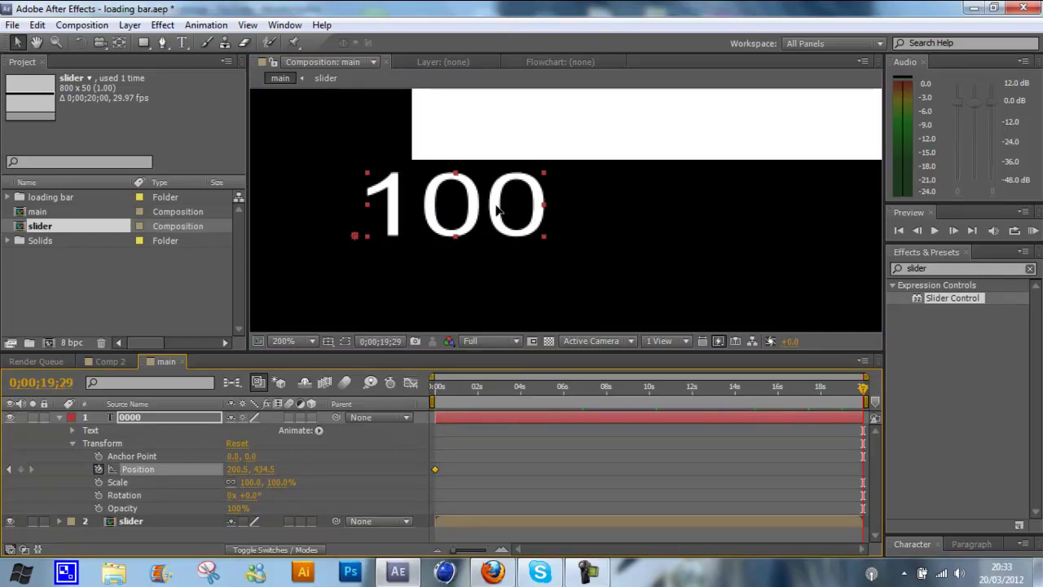
drag(401, 208, 862, 211)
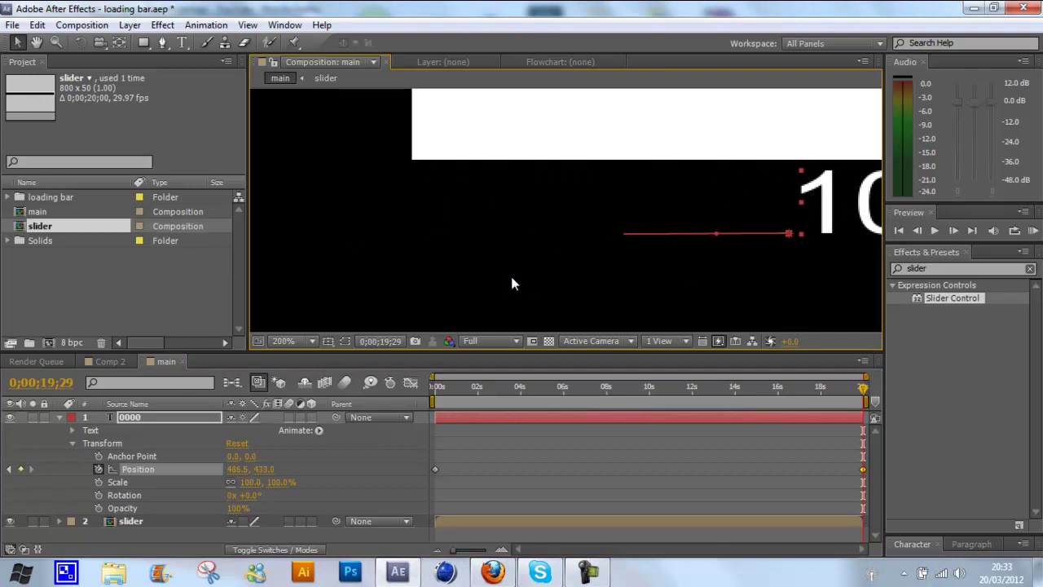
scroll(531, 277, down, 3)
key(h)
drag(658, 261, 490, 217)
key(v)
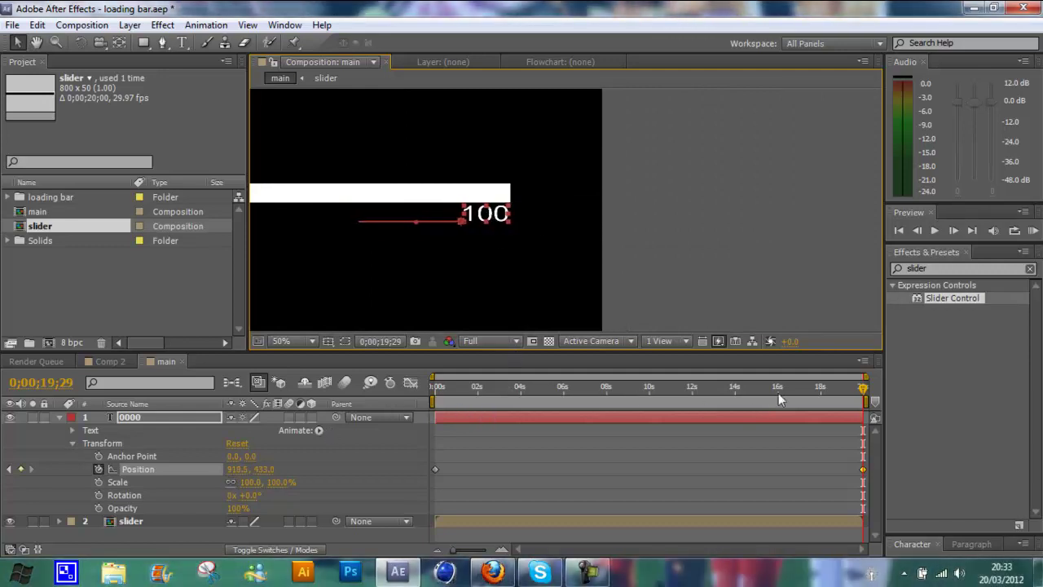
Step: Fit the comp in the viewer and scrub to check the counter's travel along the bar
drag(804, 384, 470, 384)
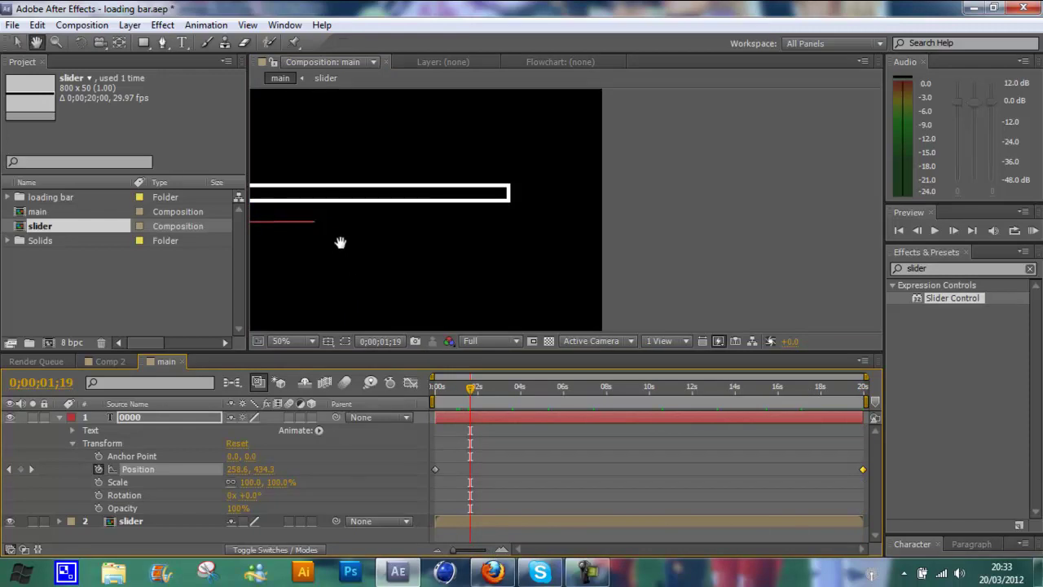
scroll(361, 240, down, 2)
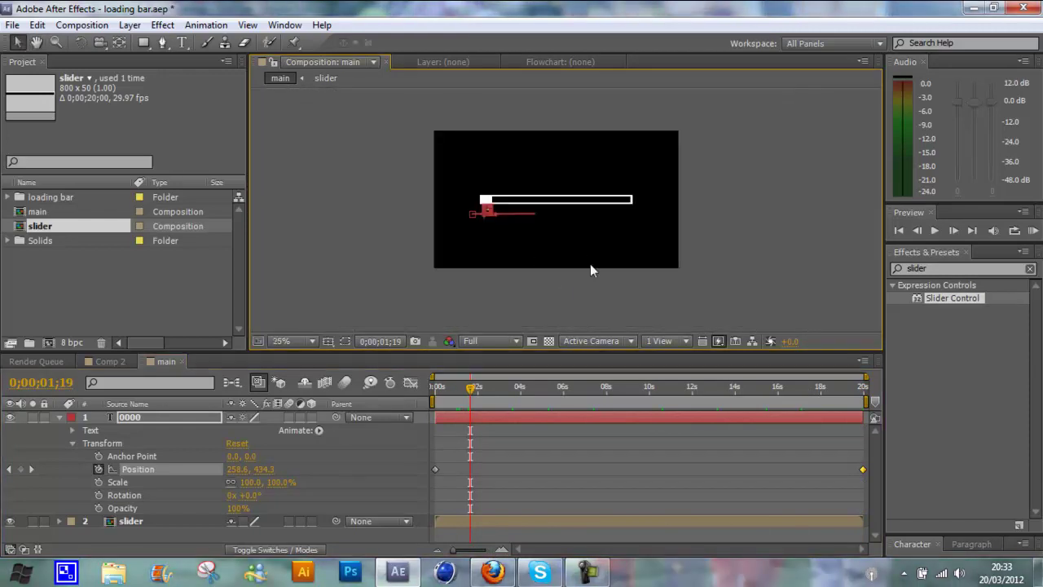
drag(577, 250, 534, 254)
click(306, 341)
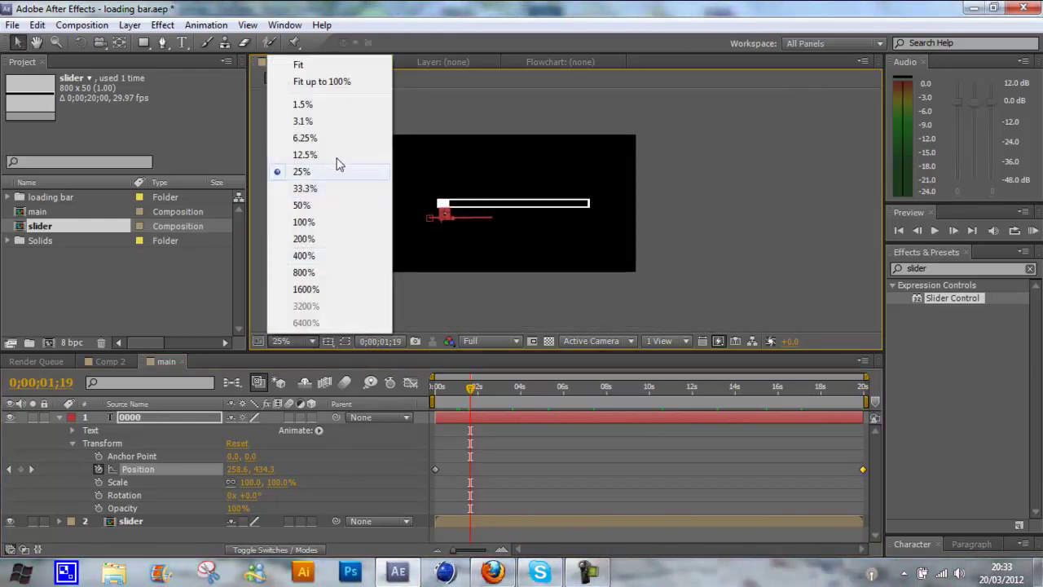
click(336, 79)
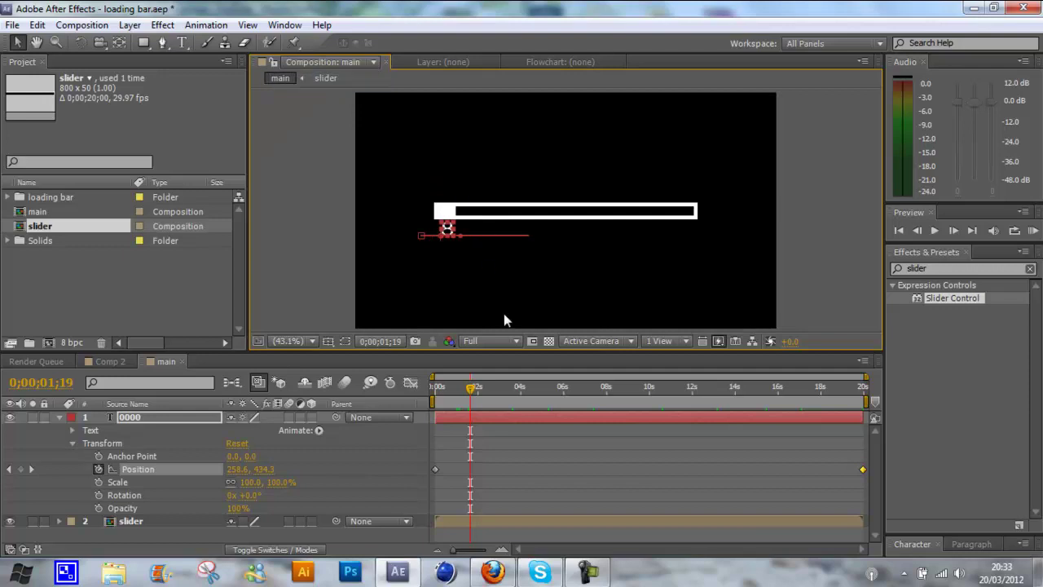
click(303, 264)
drag(469, 390, 849, 385)
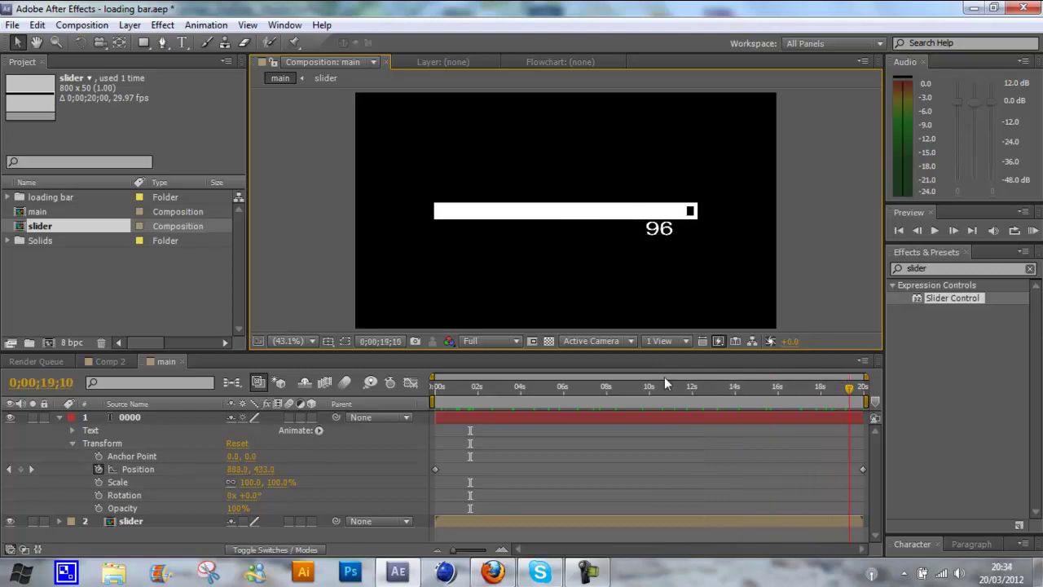
Step: Right-align the 0000 counter text in the Paragraph panel and scrub to confirm it trails the fill
click(126, 414)
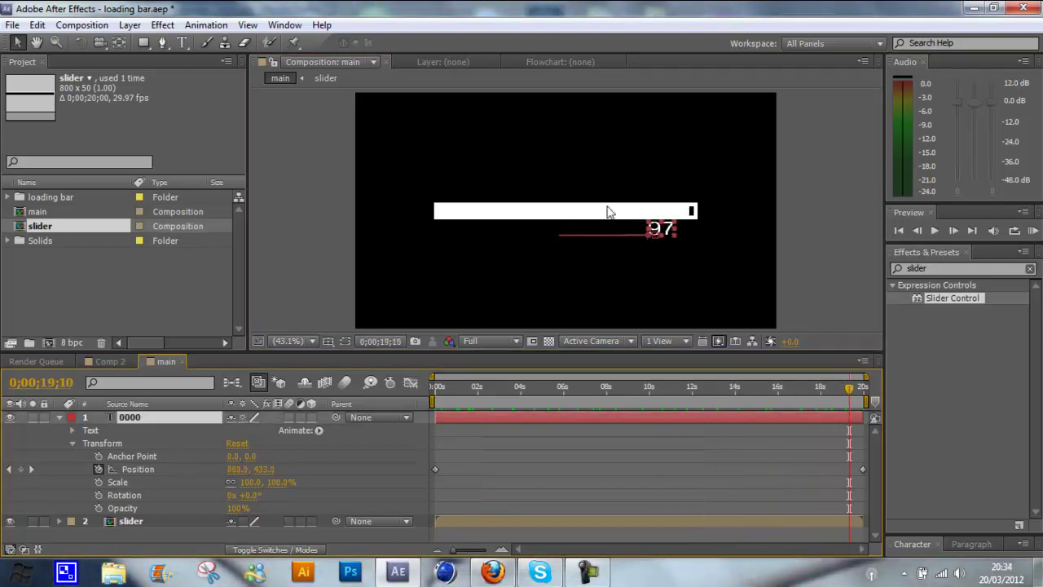
click(182, 42)
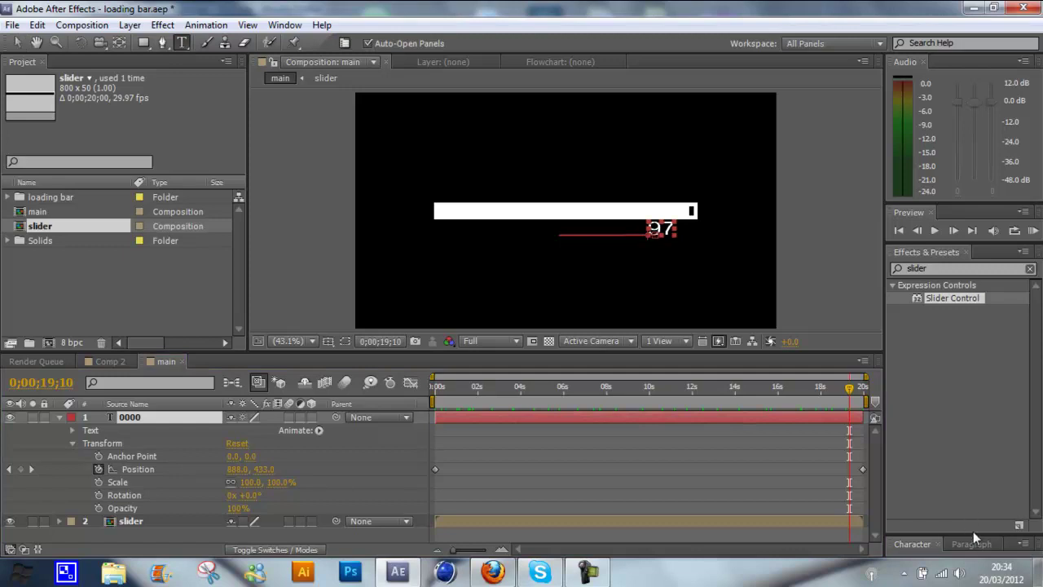
drag(973, 532, 982, 307)
click(969, 315)
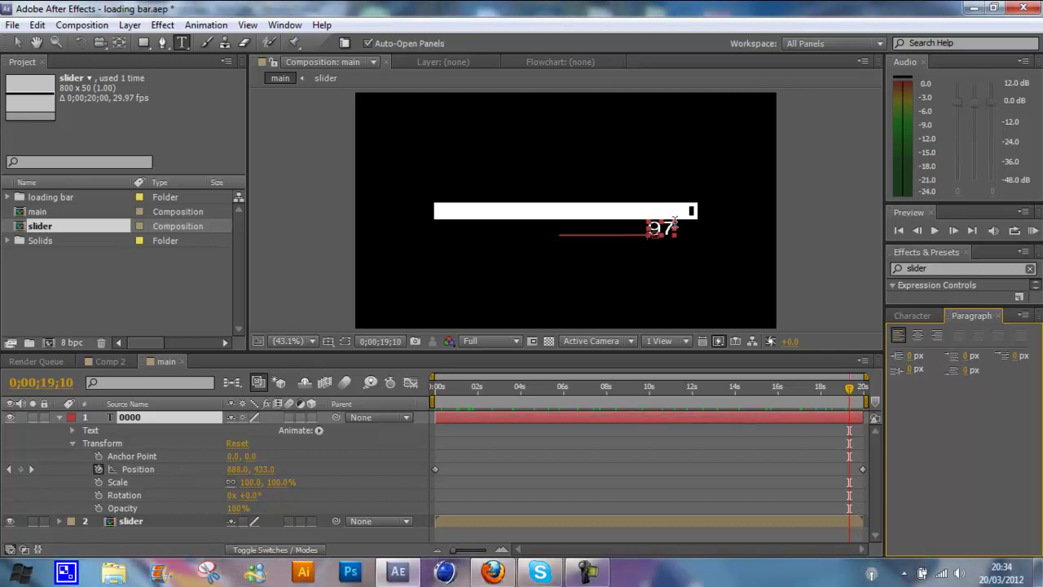
drag(673, 225, 633, 230)
click(935, 334)
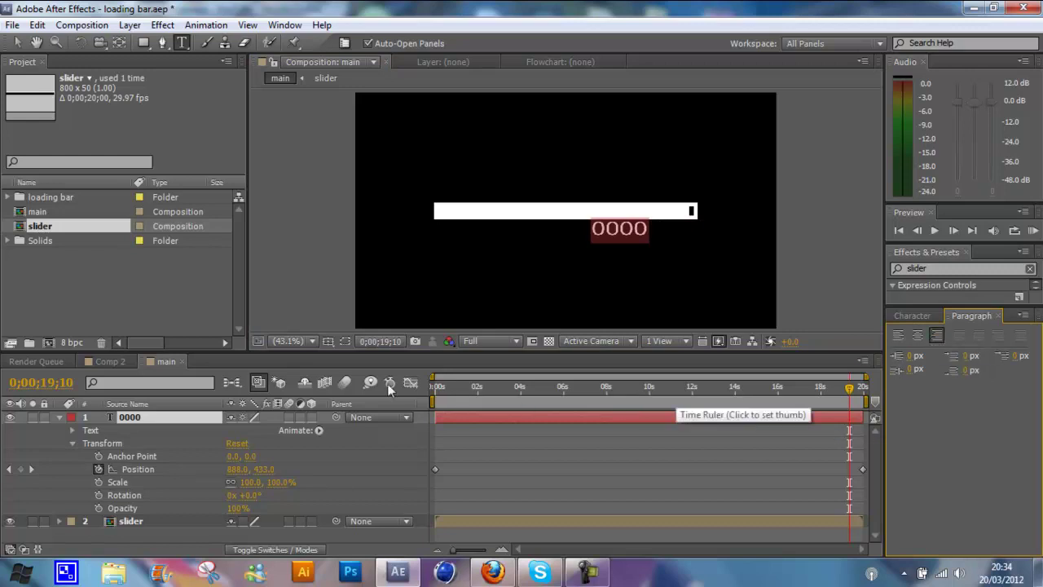
drag(438, 387, 873, 384)
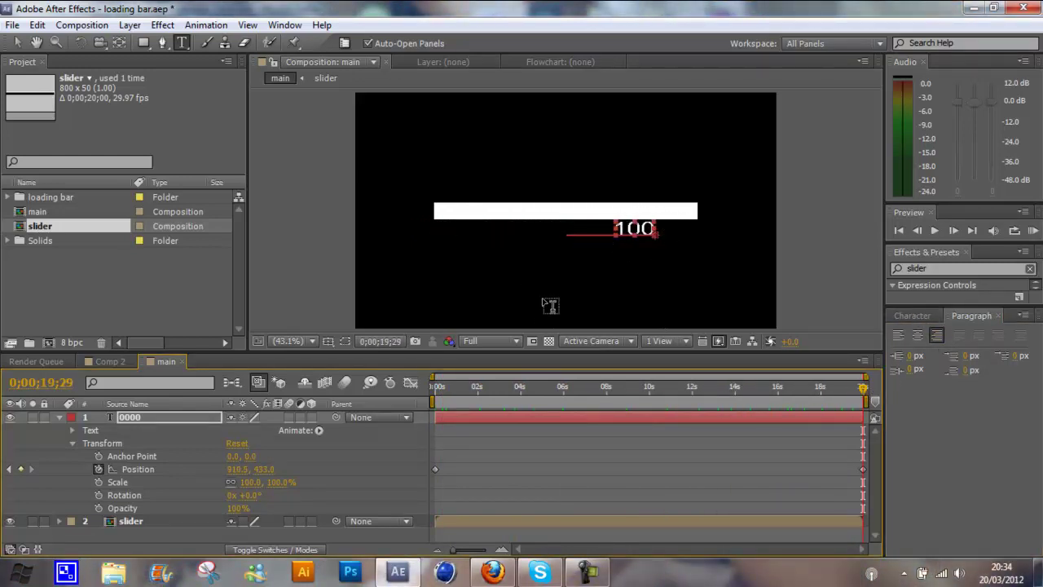
drag(463, 397, 720, 380)
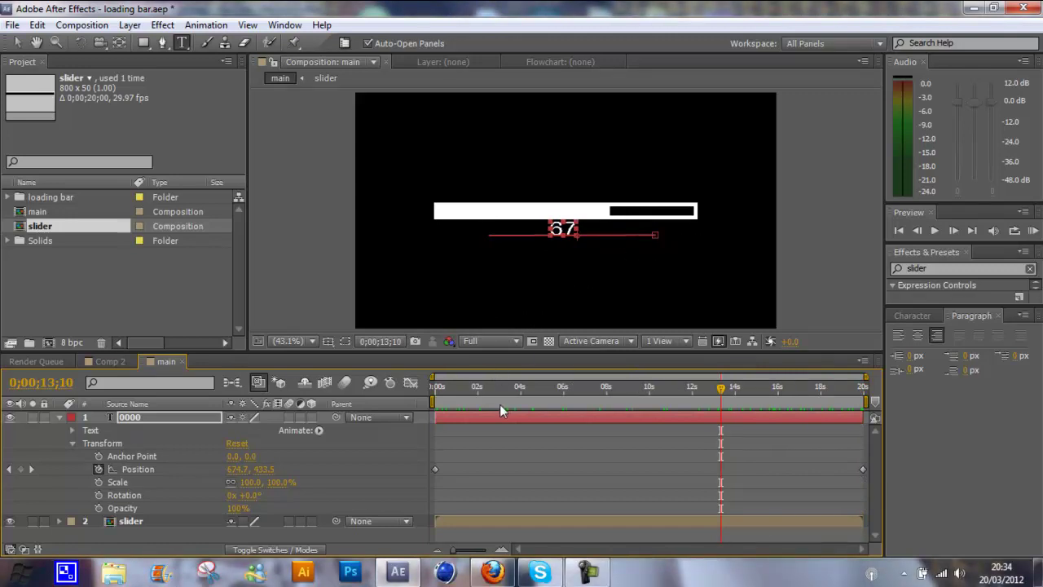
Step: Add a % text layer beside the number and parent it to the 0000 counter layer
click(60, 418)
click(97, 442)
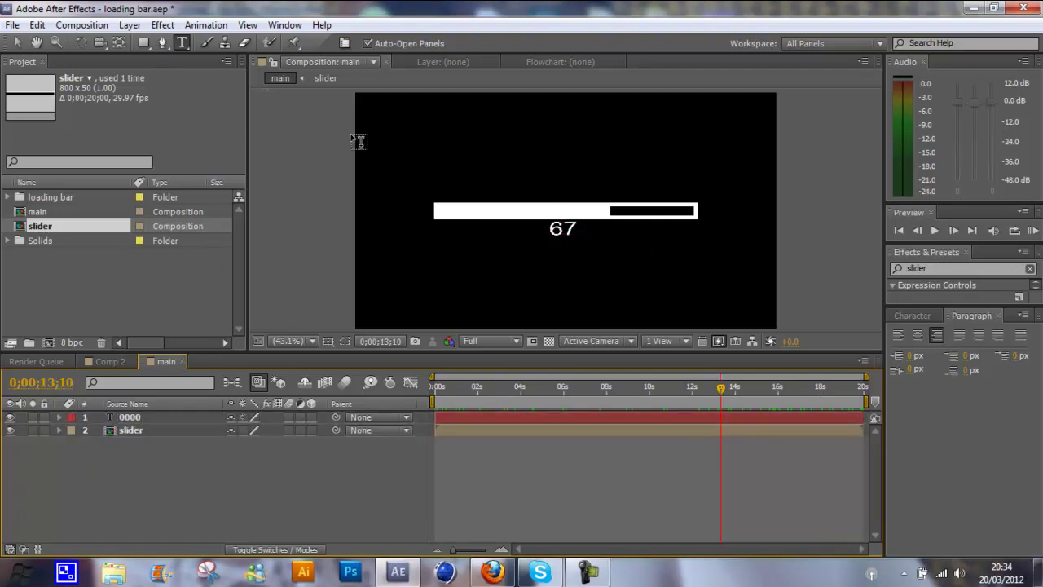
click(463, 260)
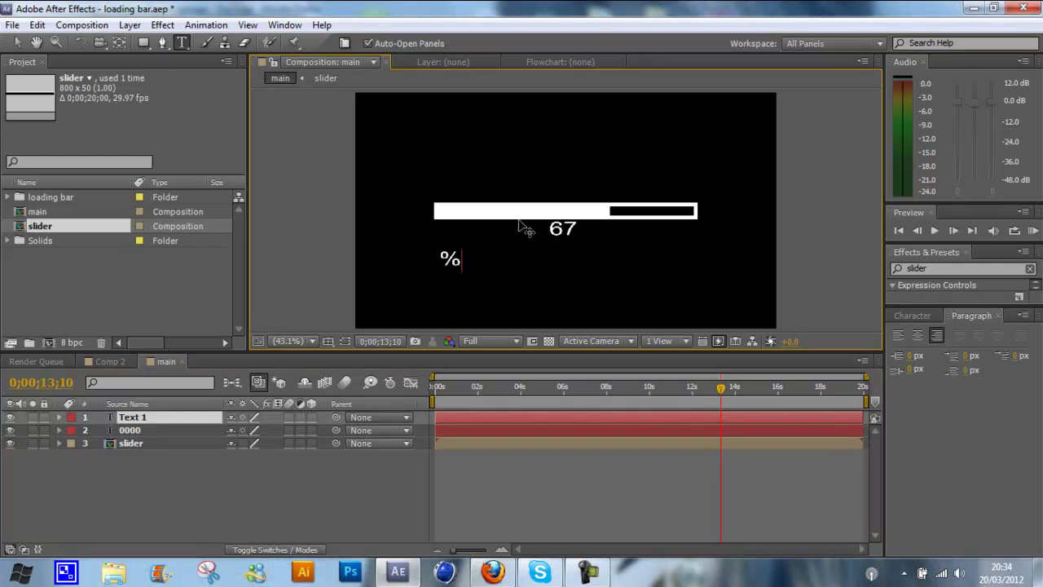
drag(506, 220, 628, 188)
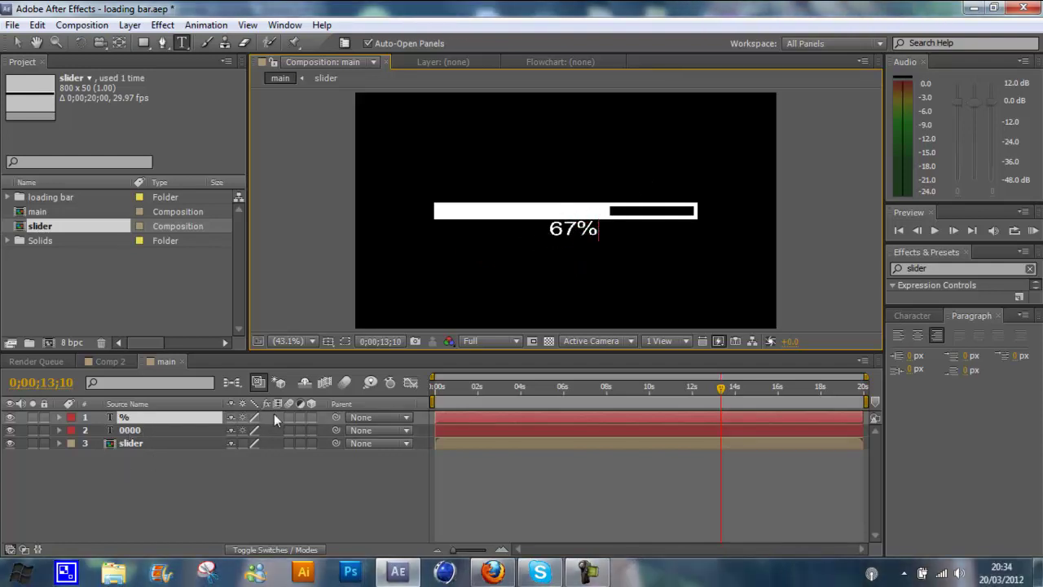
drag(337, 415, 128, 432)
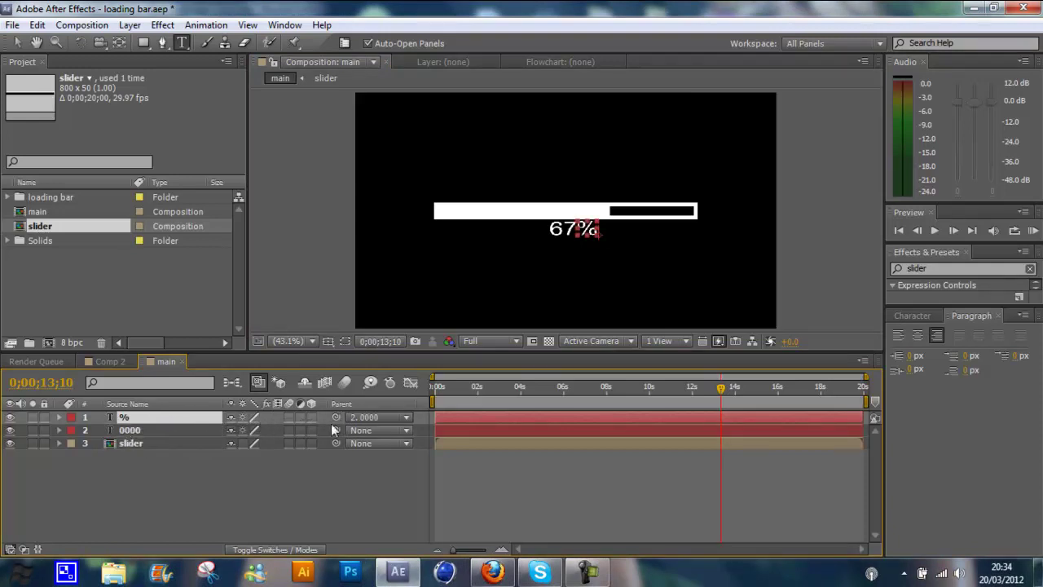
drag(530, 382, 477, 388)
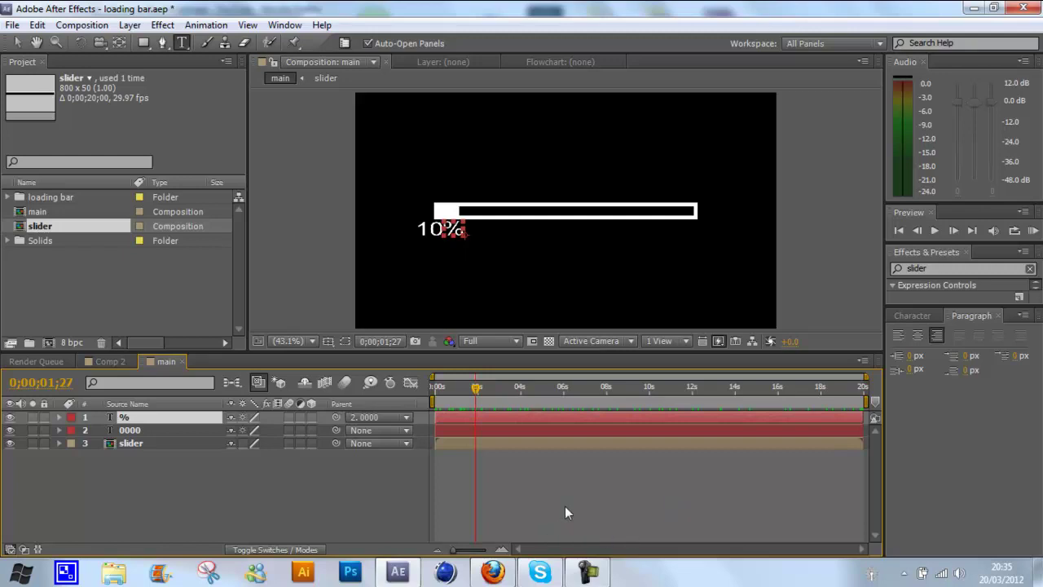
click(590, 574)
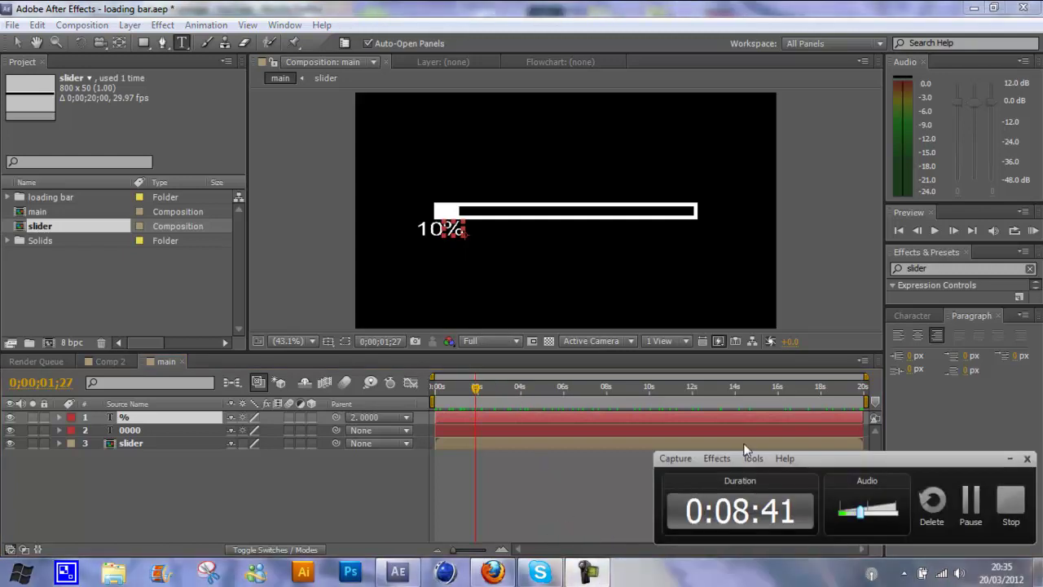